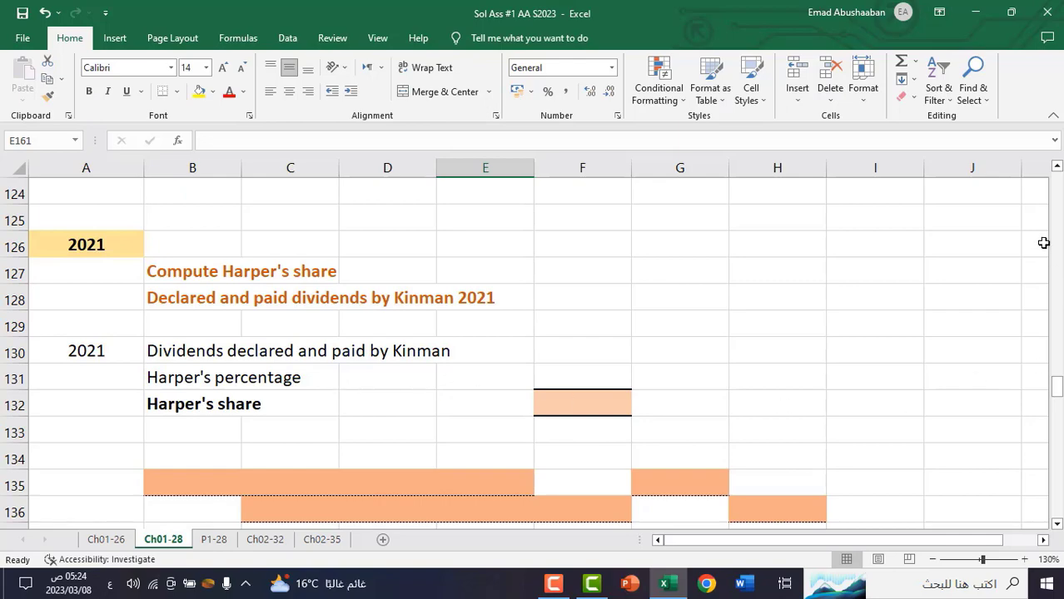
Enter 12000 as the 2021 dividends declared and paid by Kinman in F130 and 40% as Harper's percentage in F131
{"action": "left_click_drag", "start_coordinate": [1055, 385], "coordinate": [1022, 202]}
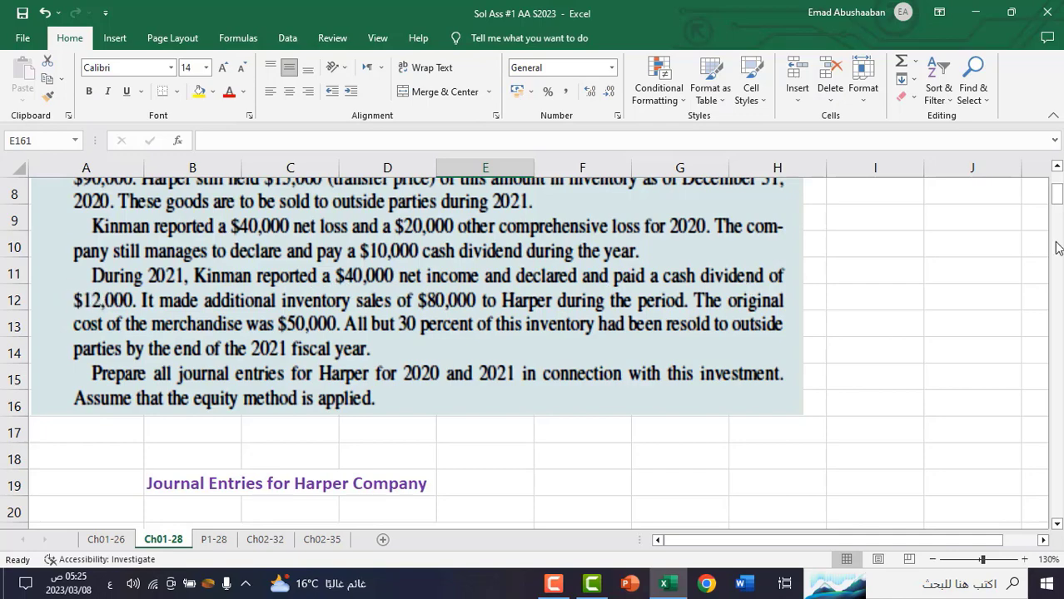
{"action": "left_click_drag", "start_coordinate": [1057, 198], "coordinate": [1060, 411]}
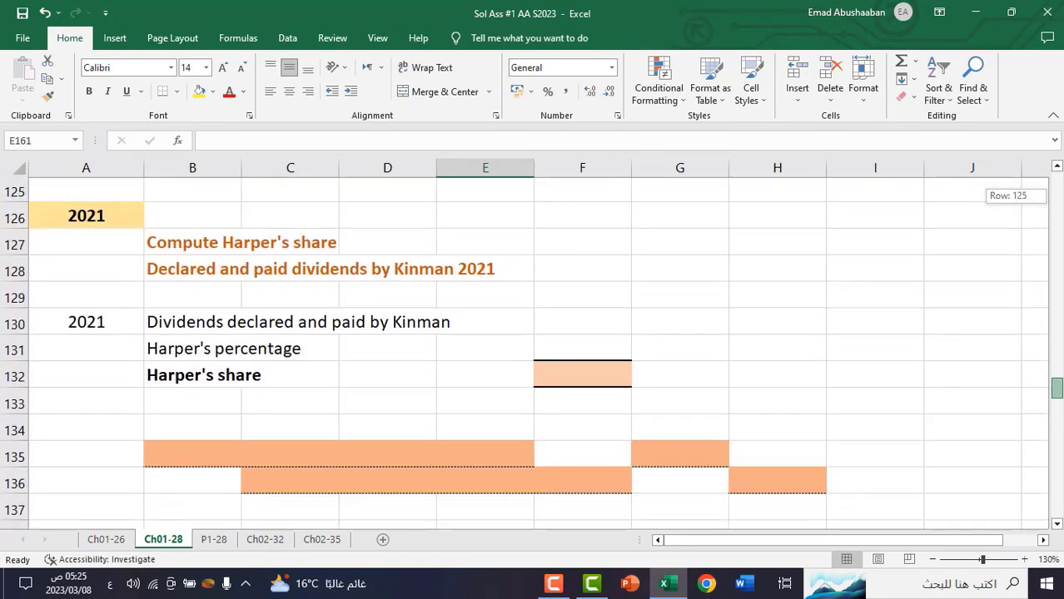
{"action": "left_click", "coordinate": [553, 323]}
{"action": "type", "text": "12000"}
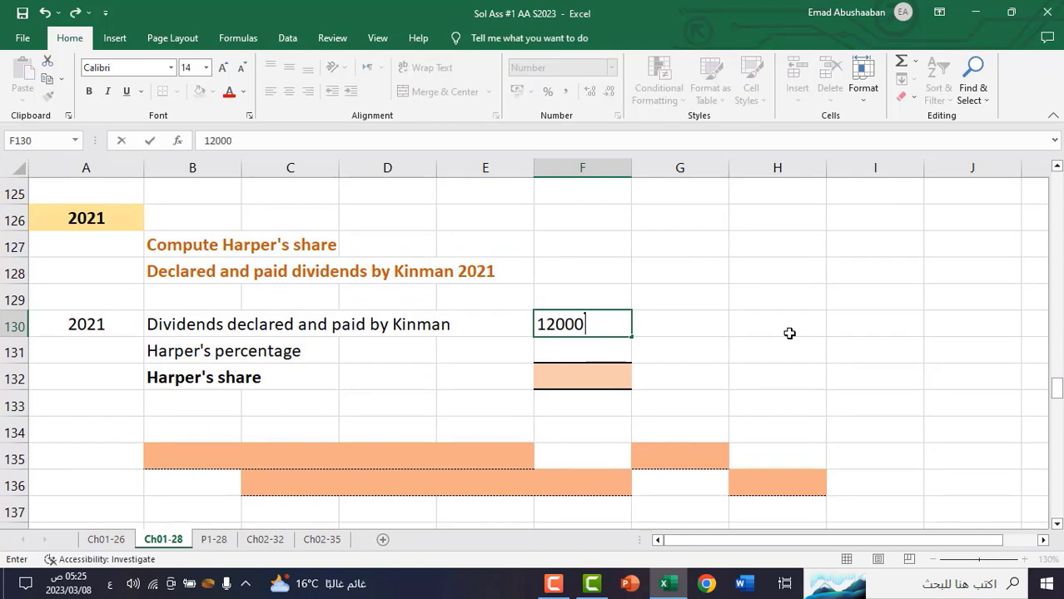
{"action": "key", "text": "Return"}
{"action": "type", "text": "40"}
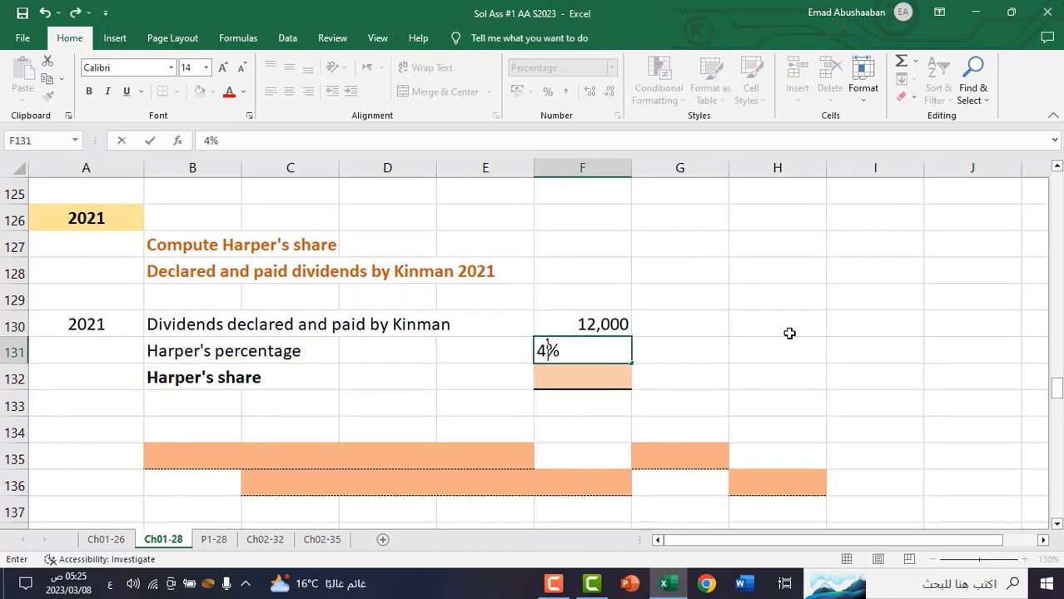
{"action": "key", "text": "Return"}
Calculate Harper's share of the 2021 dividends in F132 by multiplying F130 by F131
{"action": "type", "text": "="}
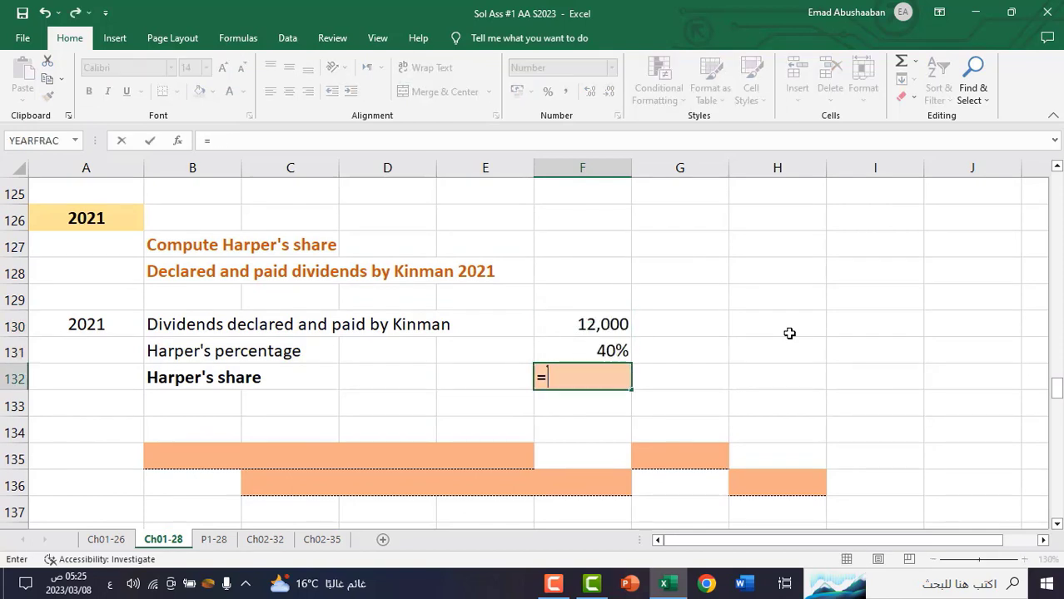
{"action": "left_click", "coordinate": [617, 315]}
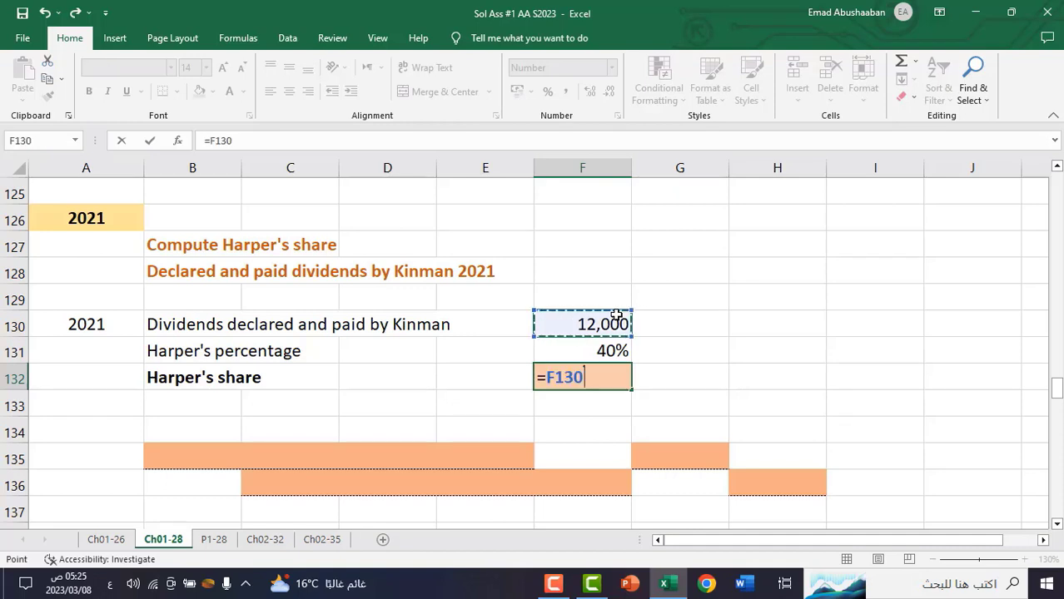
{"action": "type", "text": "*"}
{"action": "left_click", "coordinate": [570, 348]}
{"action": "key", "text": "Return"}
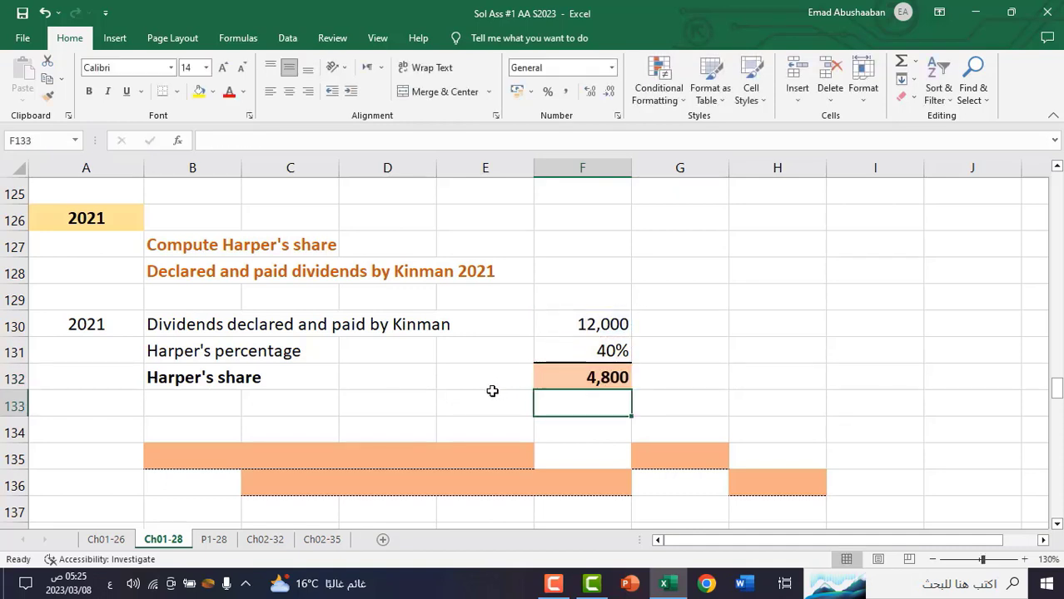
{"action": "left_click", "coordinate": [210, 461]}
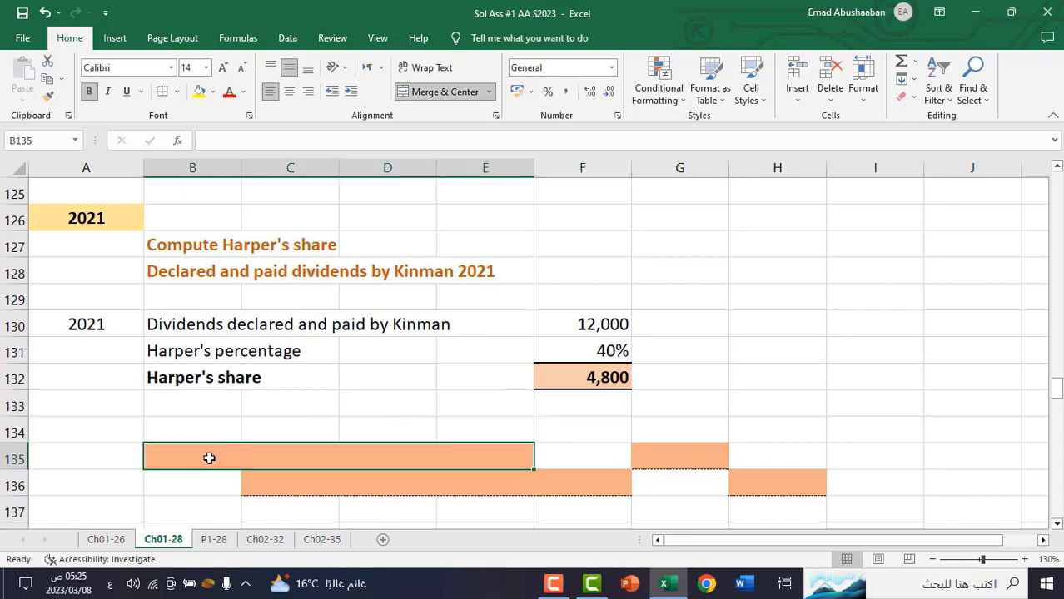
{"action": "type", "text": "]هرهي"}
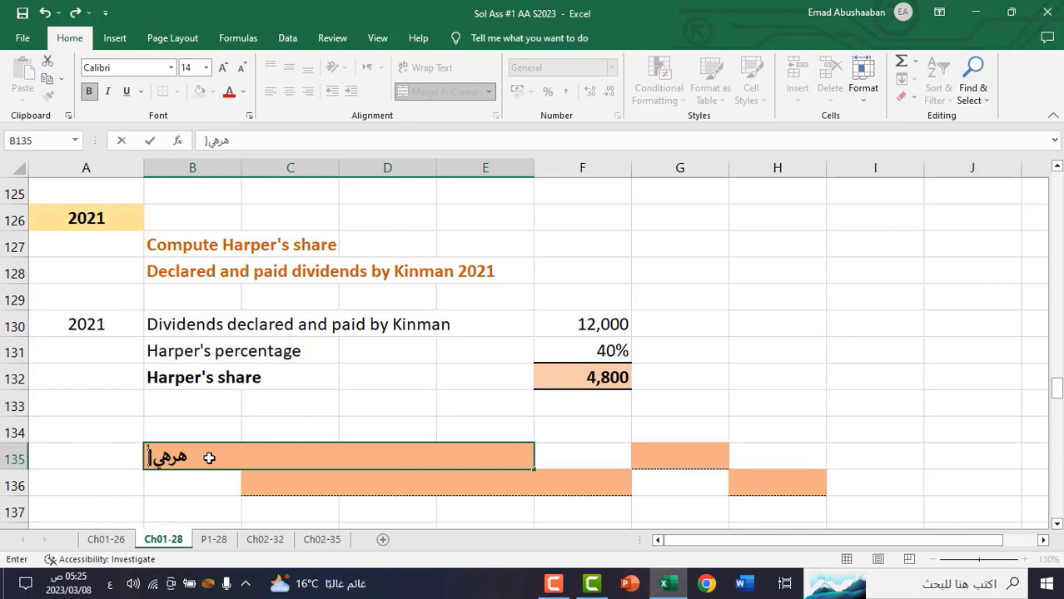
{"action": "type", "text": "شيس ="}
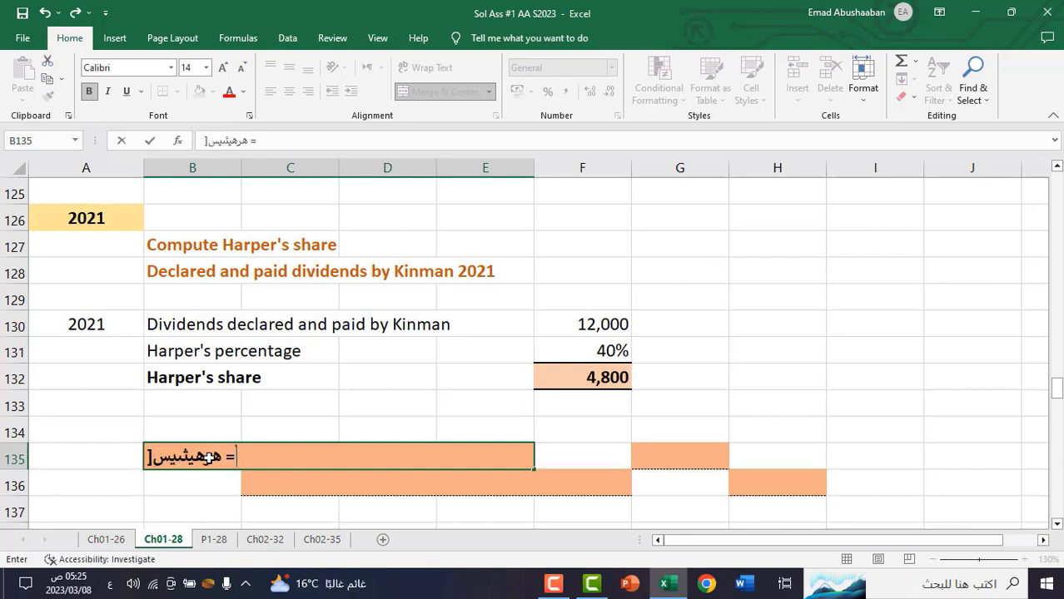
{"action": "type", "text": "=="}
{"action": "key", "text": "BackSpace"}
{"action": "key", "text": "BackSpace"}
{"action": "key", "text": "BackSpace"}
{"action": "key", "text": "BackSpace"}
{"action": "key", "text": "BackSpace"}
{"action": "key", "text": "BackSpace"}
{"action": "key", "text": "BackSpace"}
{"action": "key", "text": "BackSpace"}
{"action": "key", "text": "BackSpace"}
{"action": "key", "text": "BackSpace"}
{"action": "key", "text": "BackSpace"}
{"action": "key", "text": "BackSpace"}
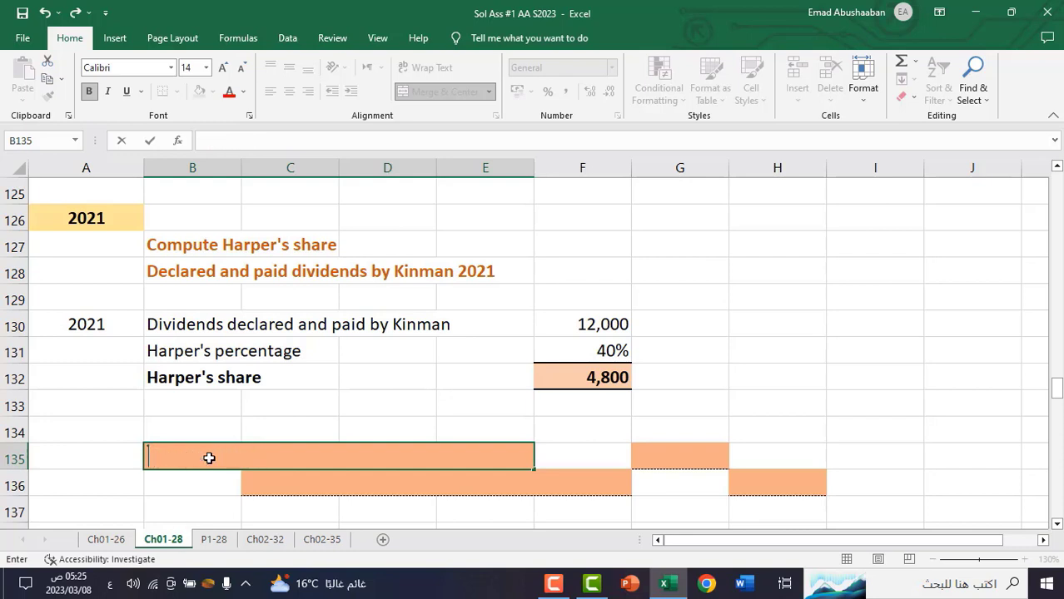
Switch the keyboard input to English and enter "Dividends Receivable" as the debit account in B135
{"action": "key", "text": "alt+shift"}
{"action": "type", "text": "Dividen"}
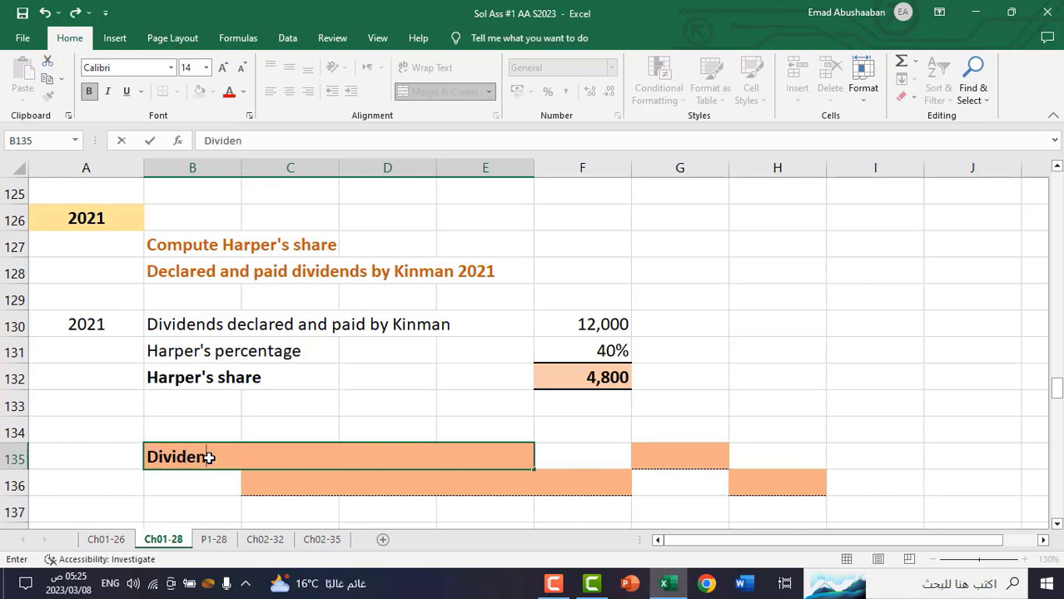
{"action": "type", "text": "ds Rece"}
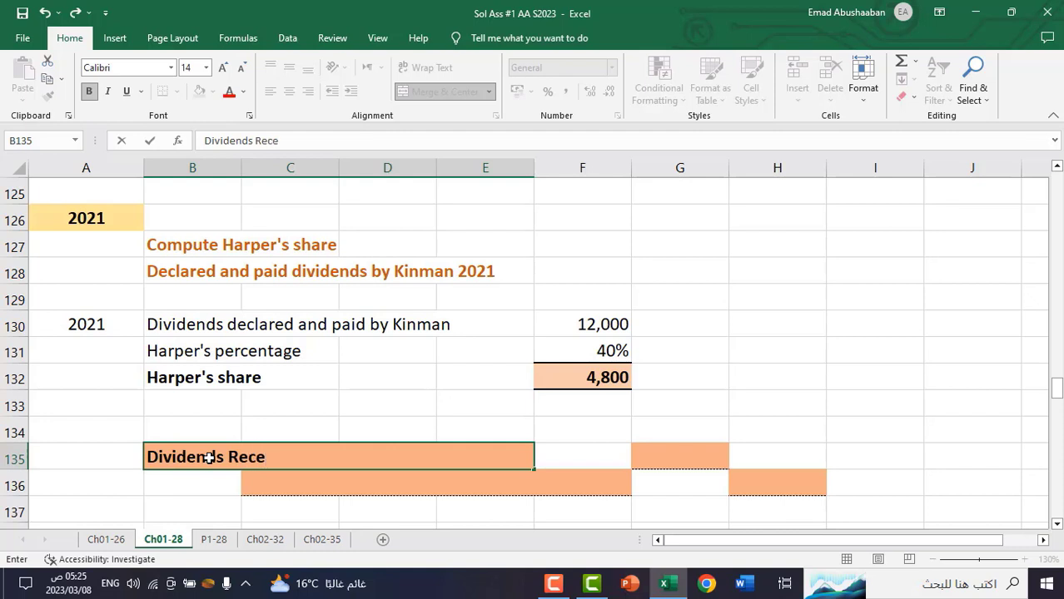
{"action": "type", "text": "ivable"}
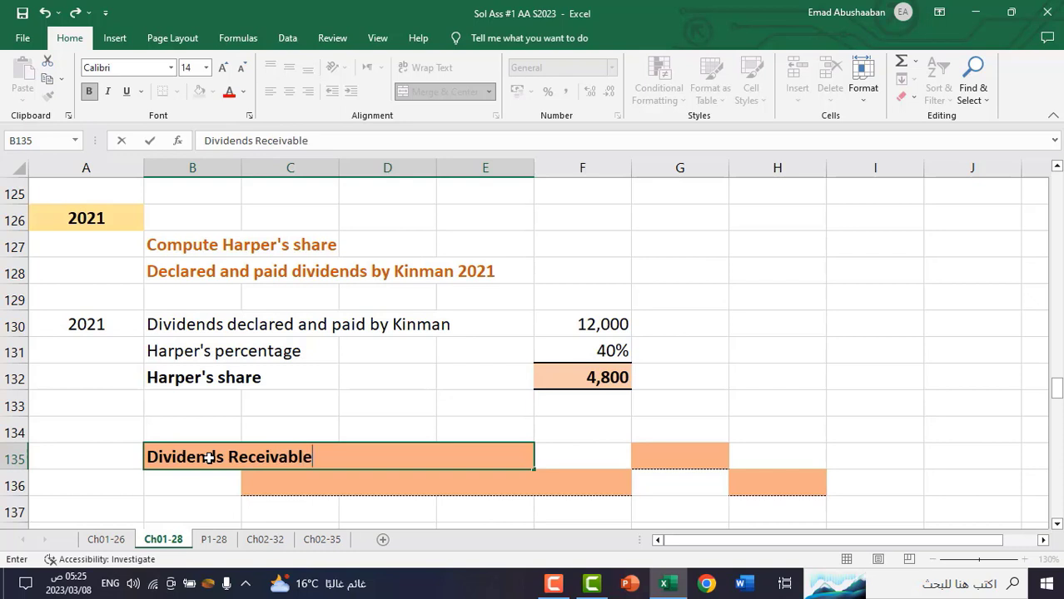
{"action": "key", "text": "Return"}
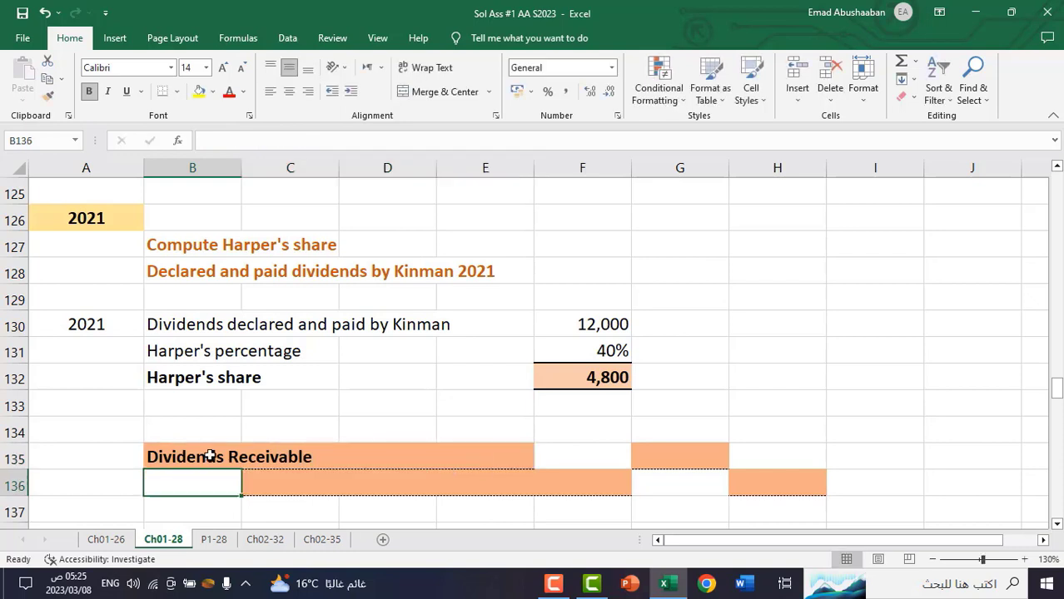
Enter "Investment in Kinman" as the credit account in C136
{"action": "left_click", "coordinate": [315, 489]}
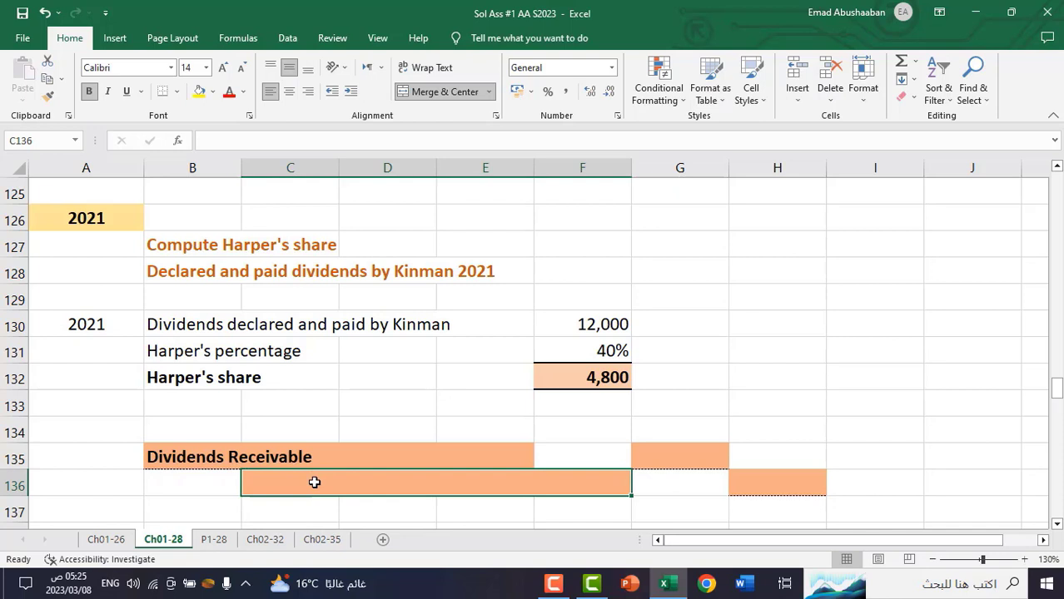
{"action": "type", "text": "Inves"}
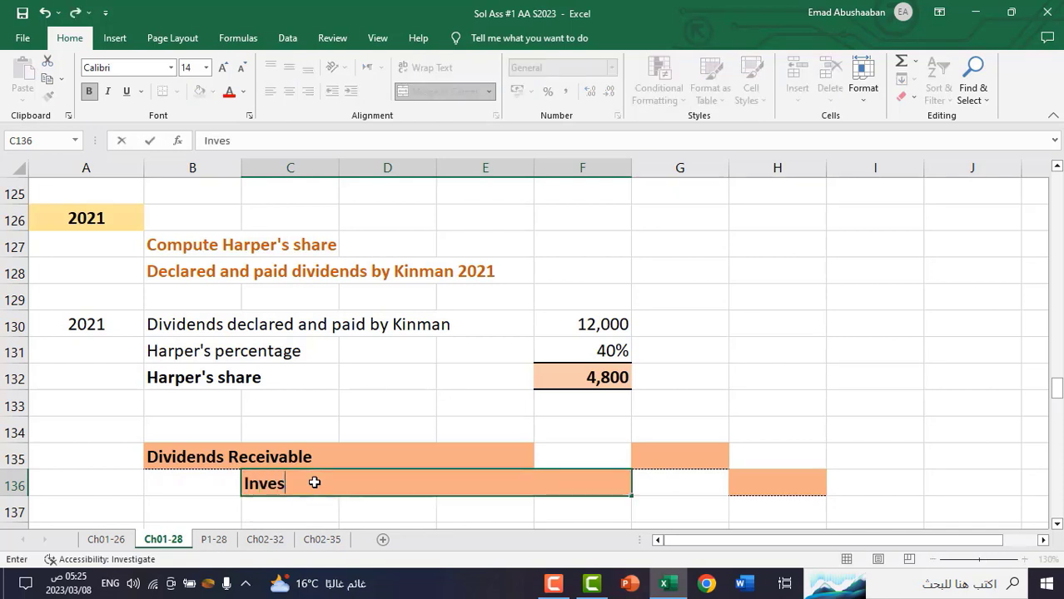
{"action": "type", "text": "tment"}
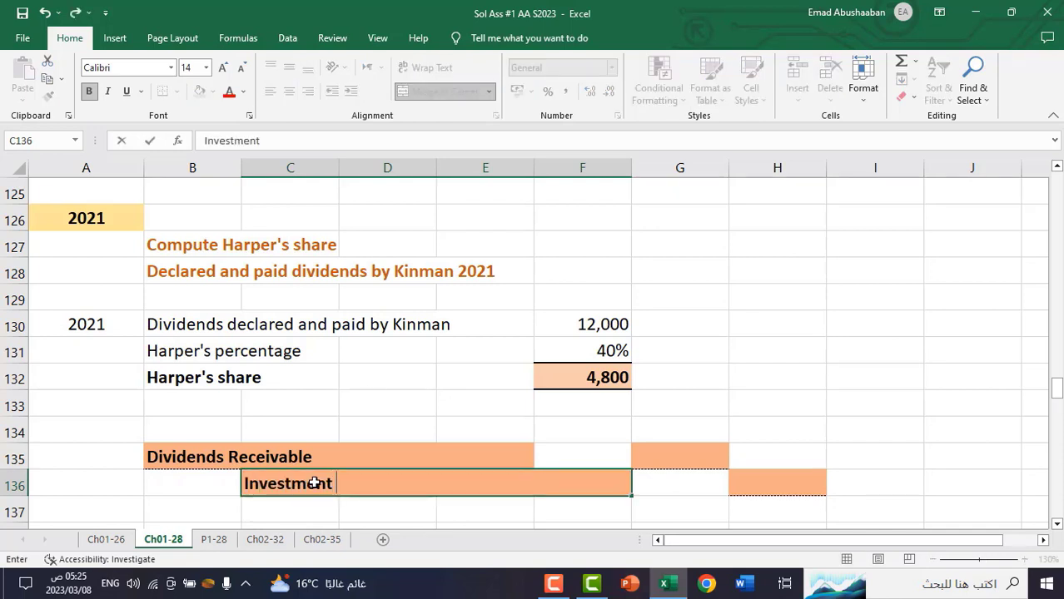
{"action": "type", "text": " in Kinman"}
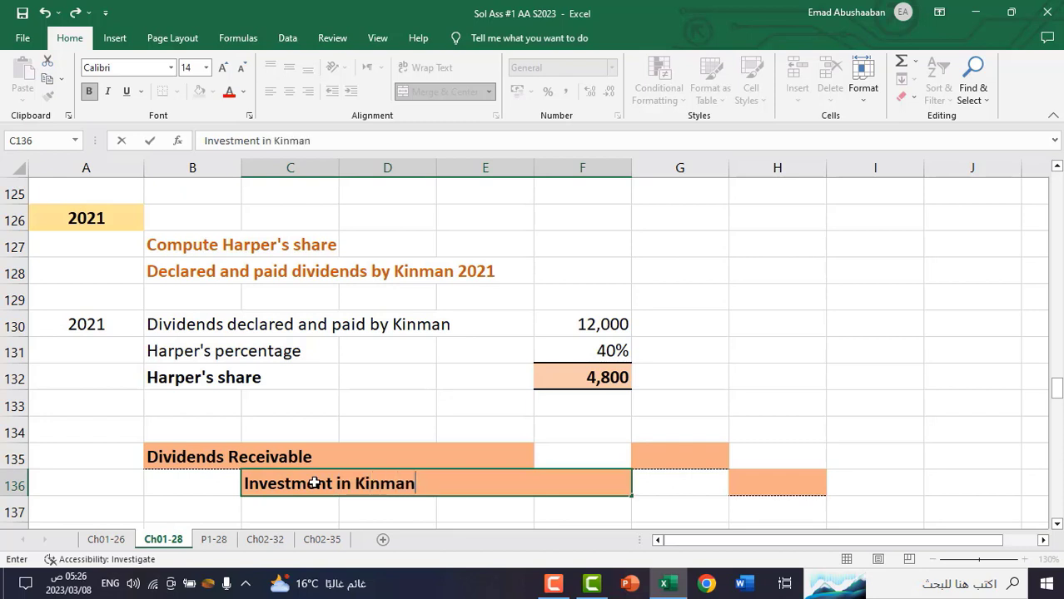
{"action": "key", "text": "Return"}
Link the debit amount in G135 to Harper's share in F132, and the credit amount in H136 to G135
{"action": "left_click", "coordinate": [714, 462]}
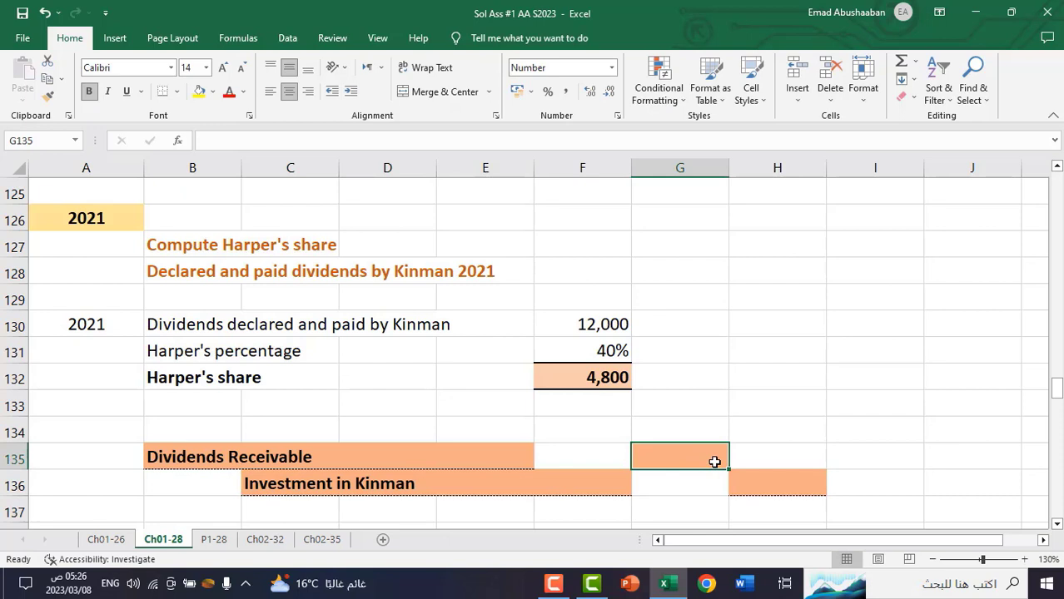
{"action": "type", "text": "="}
{"action": "left_click", "coordinate": [608, 378]}
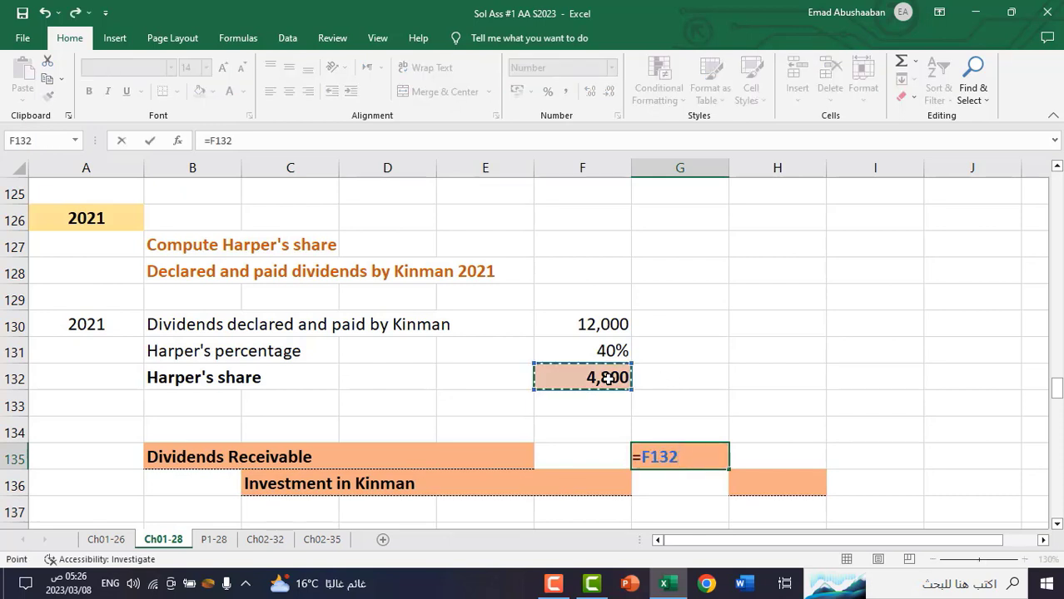
{"action": "key", "text": "Return"}
{"action": "left_click", "coordinate": [806, 484]}
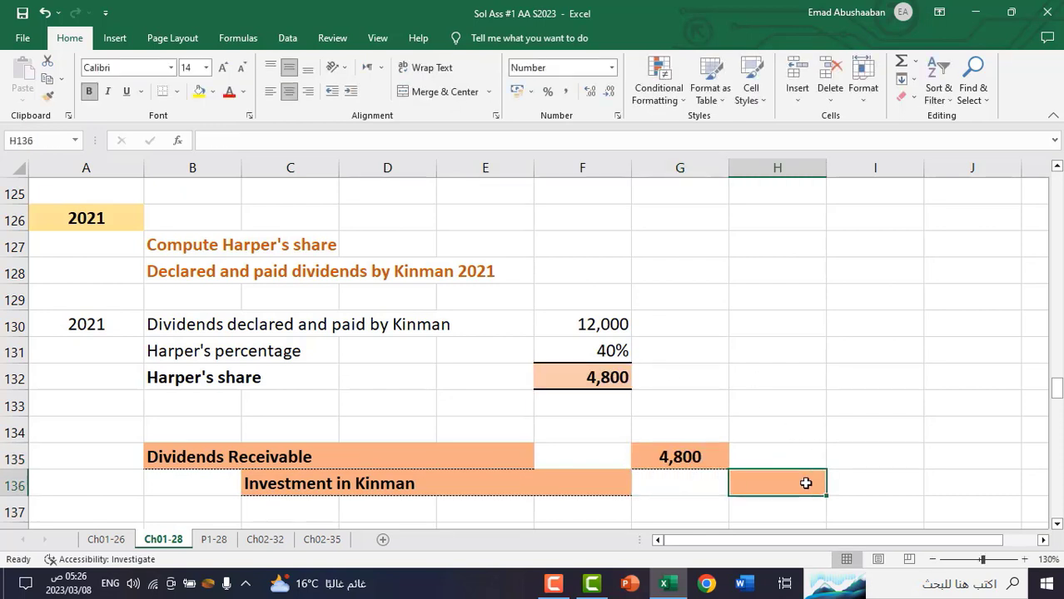
{"action": "type", "text": "="}
{"action": "left_click", "coordinate": [678, 454]}
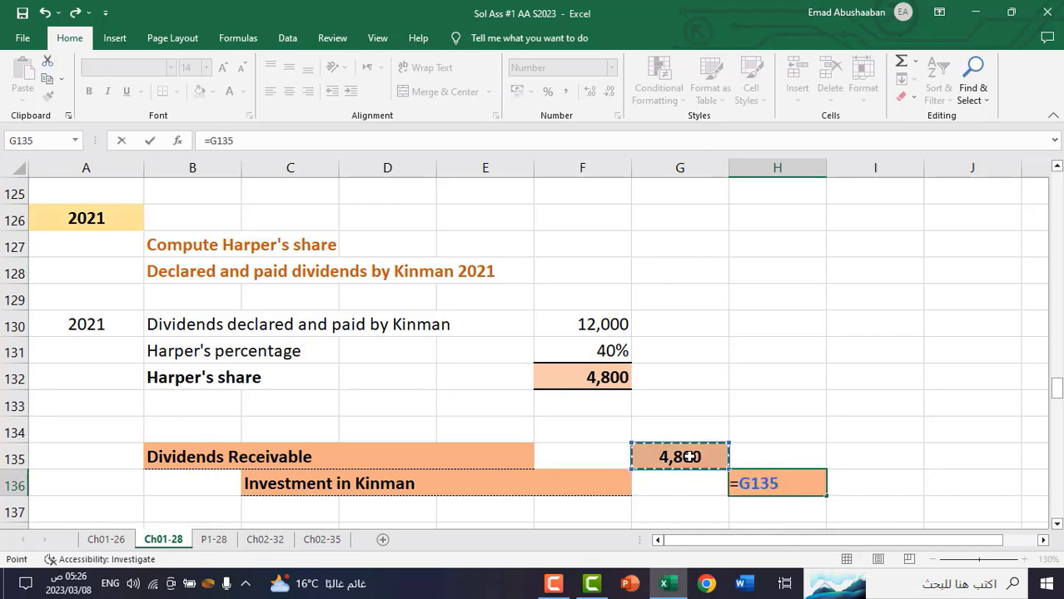
{"action": "key", "text": "Return"}
Enter "Cash" as the second entry's debit account in B139 and reference the Dividends Receivable account from B135 in C140
{"action": "left_click", "coordinate": [1057, 525]}
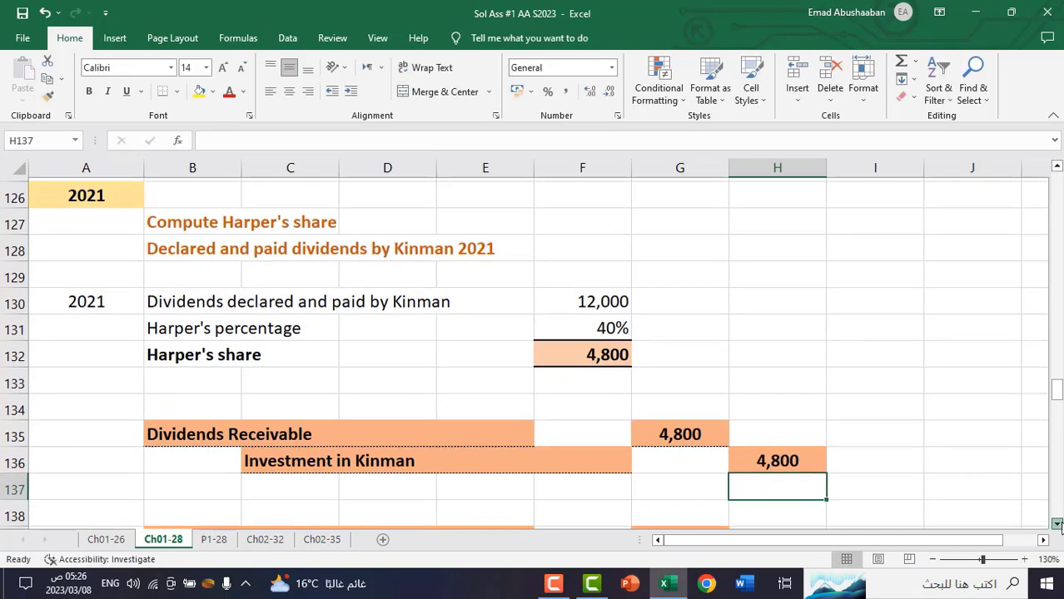
{"action": "left_click", "coordinate": [1056, 524]}
{"action": "left_click", "coordinate": [1056, 524]}
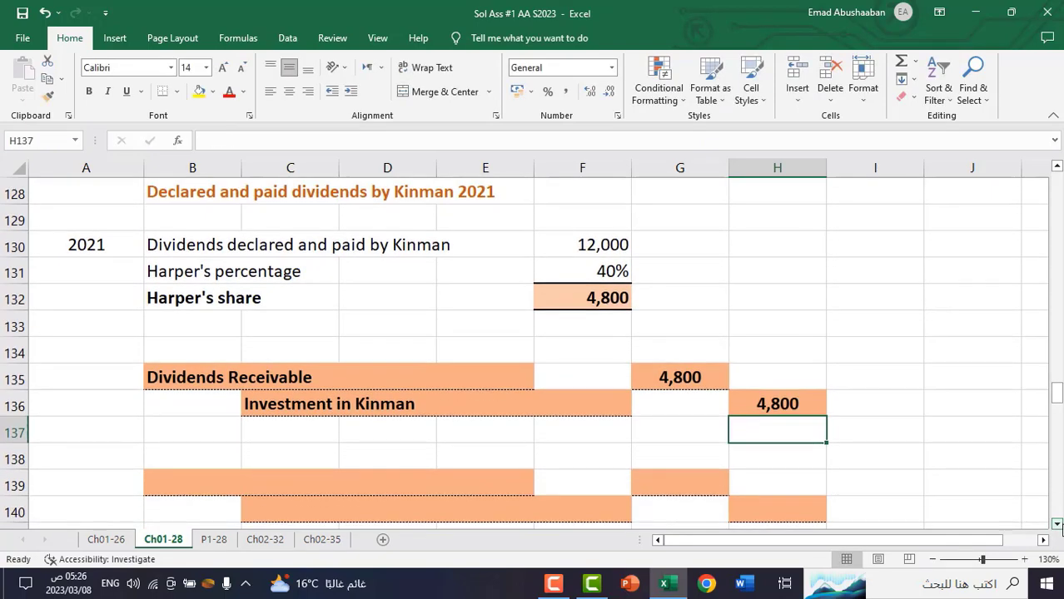
{"action": "left_click", "coordinate": [171, 476]}
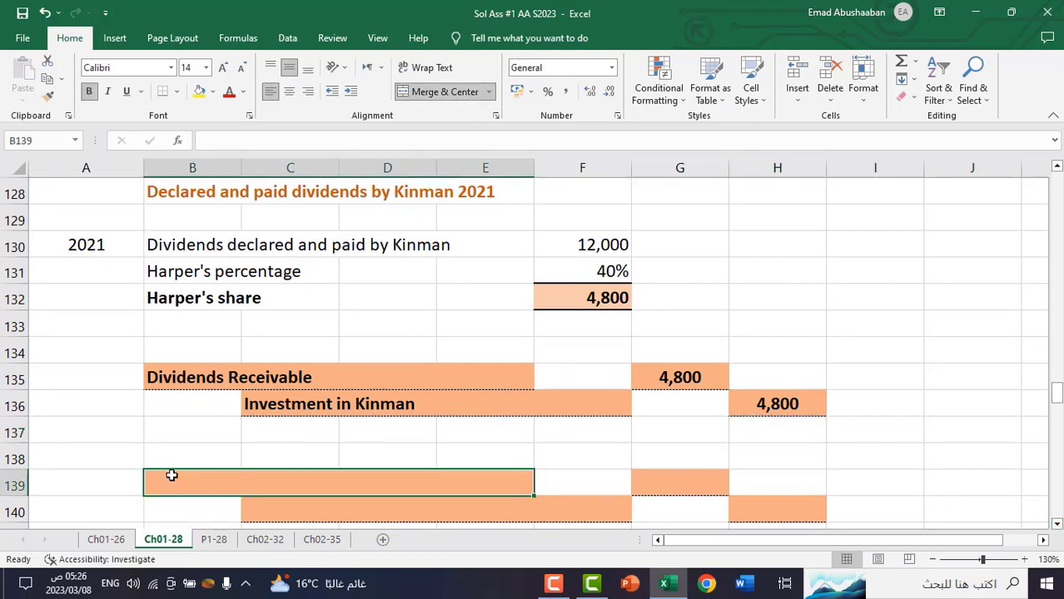
{"action": "type", "text": "Cash"}
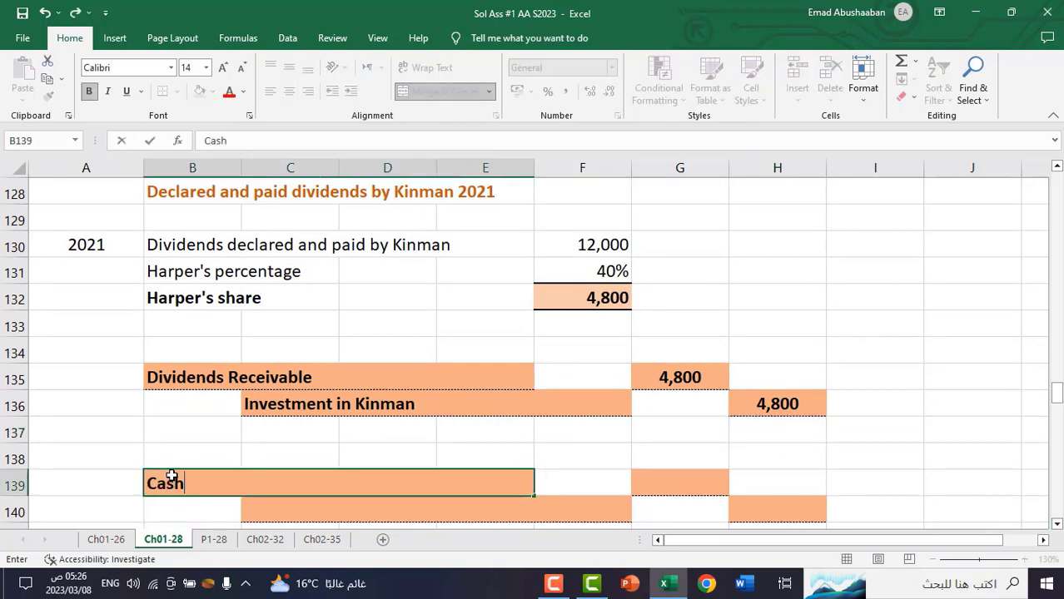
{"action": "key", "text": "Return"}
{"action": "left_click", "coordinate": [266, 504]}
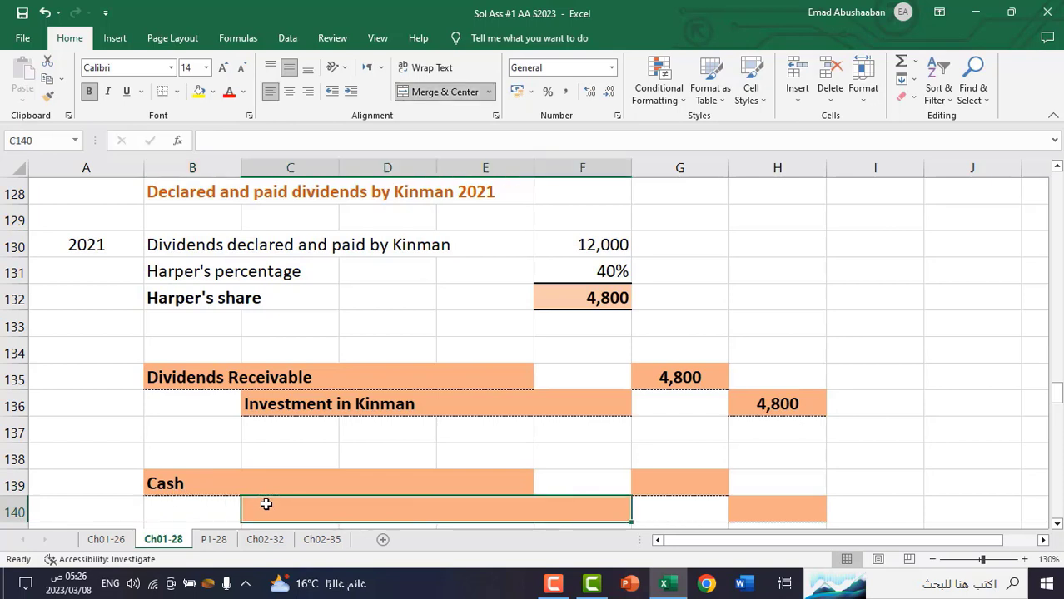
{"action": "type", "text": "="}
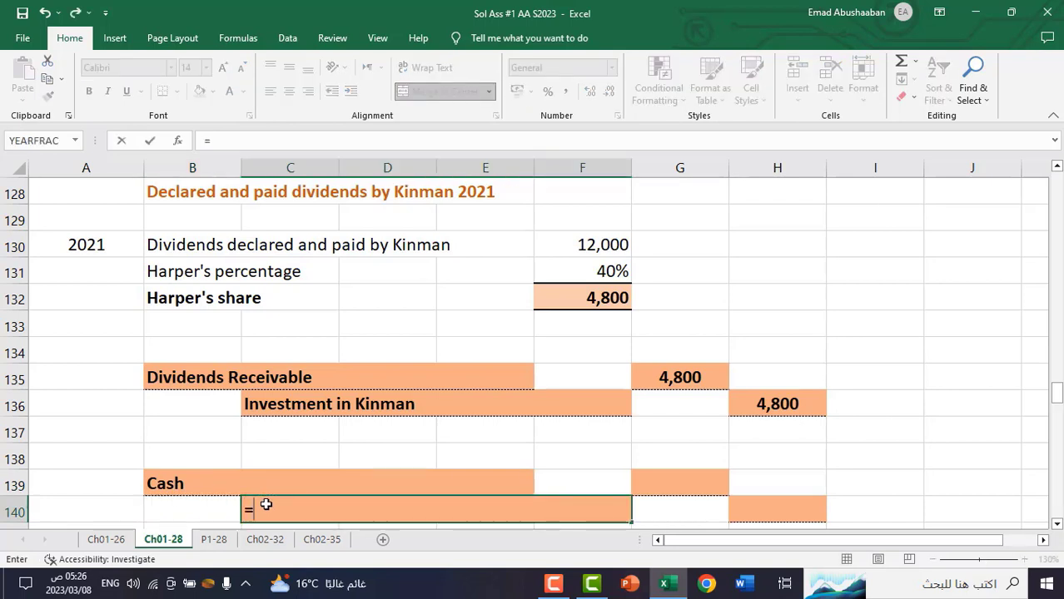
{"action": "left_click", "coordinate": [224, 372]}
{"action": "key", "text": "Return"}
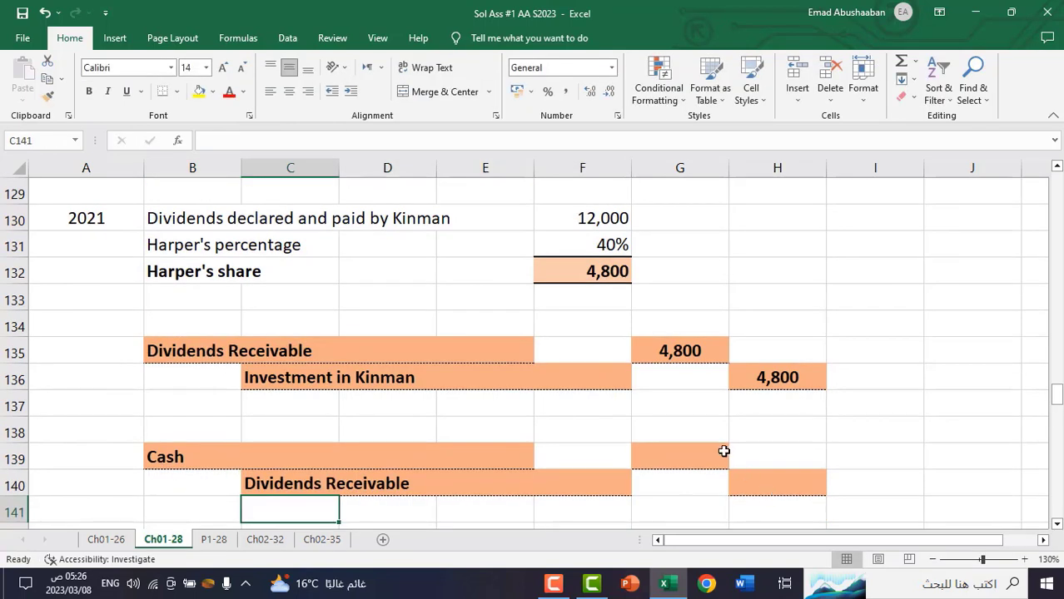
Link the Cash debit amount in G139 to G135, and the Dividends Receivable credit in H140 to G139
{"action": "left_click", "coordinate": [724, 452]}
{"action": "type", "text": "="}
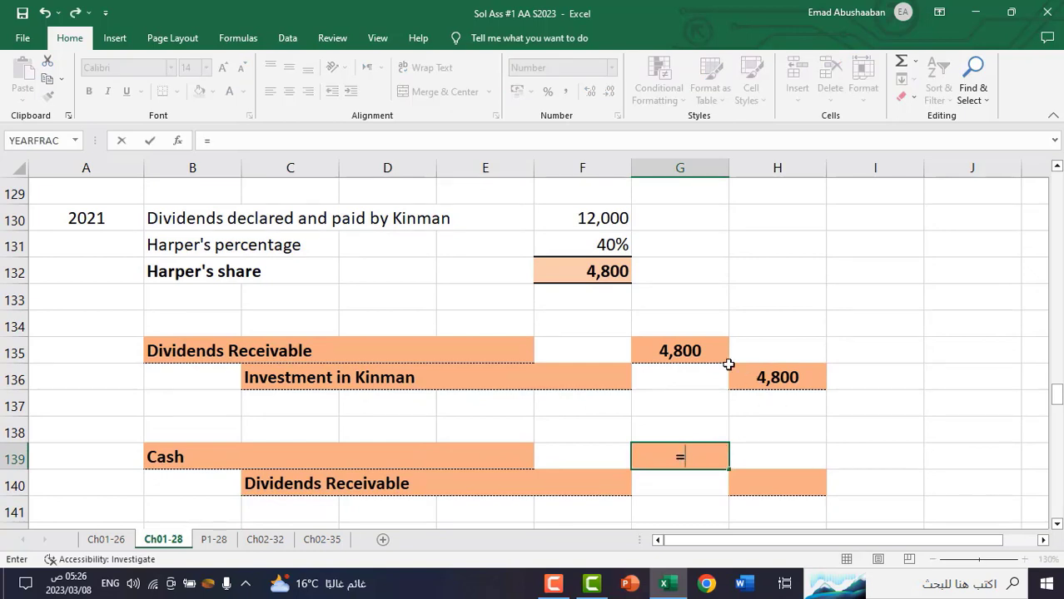
{"action": "left_click", "coordinate": [696, 350]}
{"action": "key", "text": "Return"}
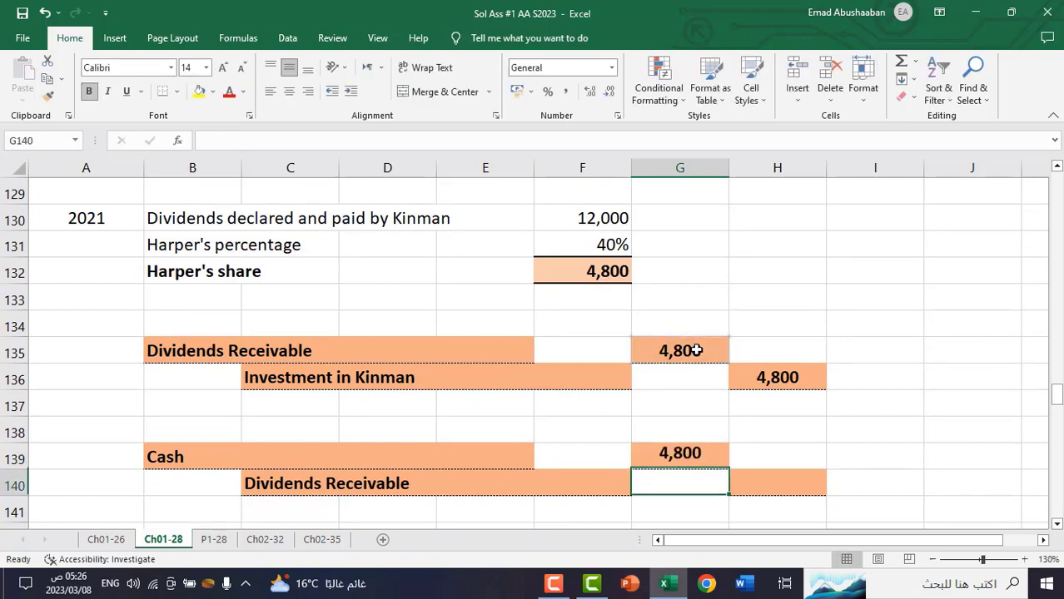
{"action": "left_click", "coordinate": [787, 479]}
{"action": "type", "text": "2"}
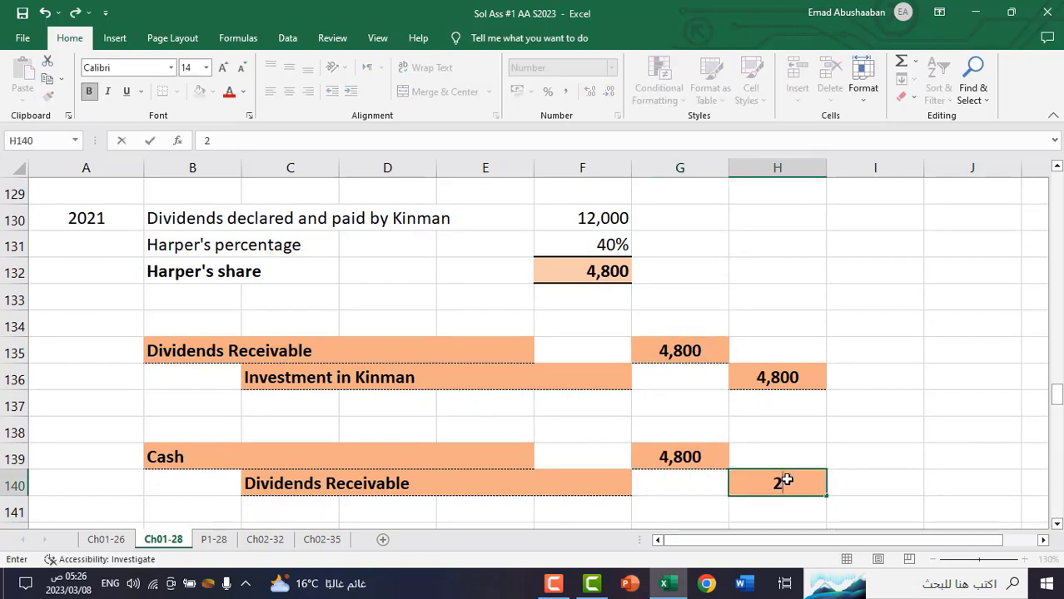
{"action": "key", "text": "BackSpace"}
{"action": "type", "text": "="}
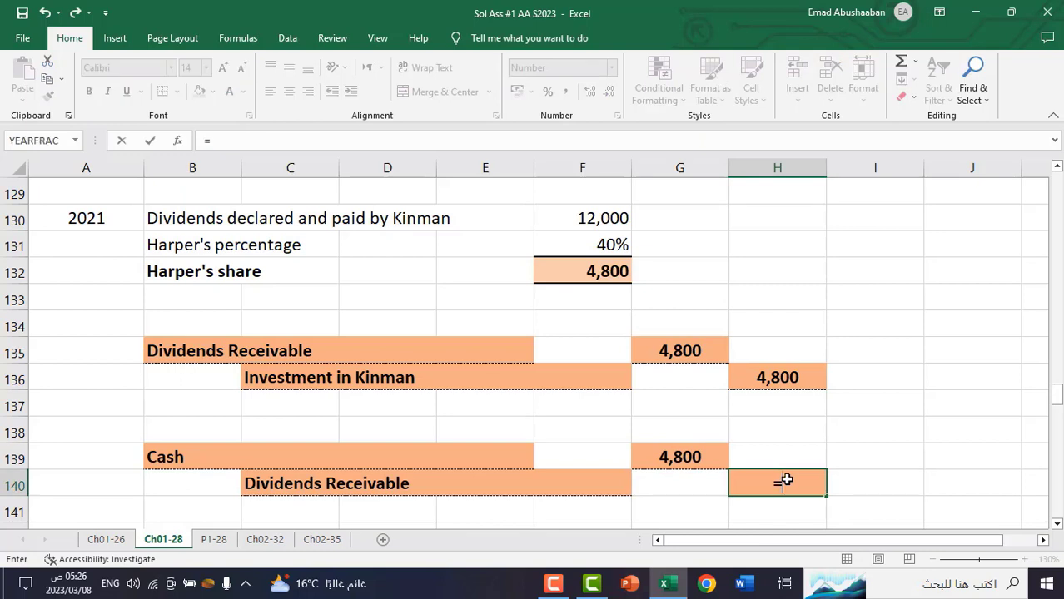
{"action": "left_click", "coordinate": [668, 454]}
{"action": "key", "text": "Return"}
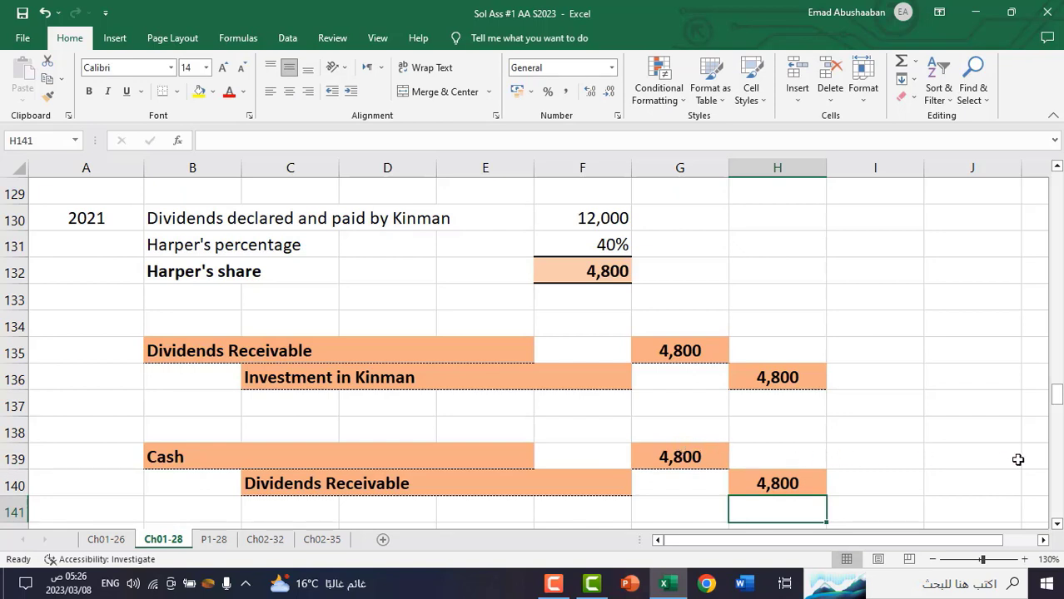
Check Kinman's 2021 net income in the problem text, then enter 40000 as reported income in F146 and 40% as Harper's percentage in F147
{"action": "key", "text": "F10"}
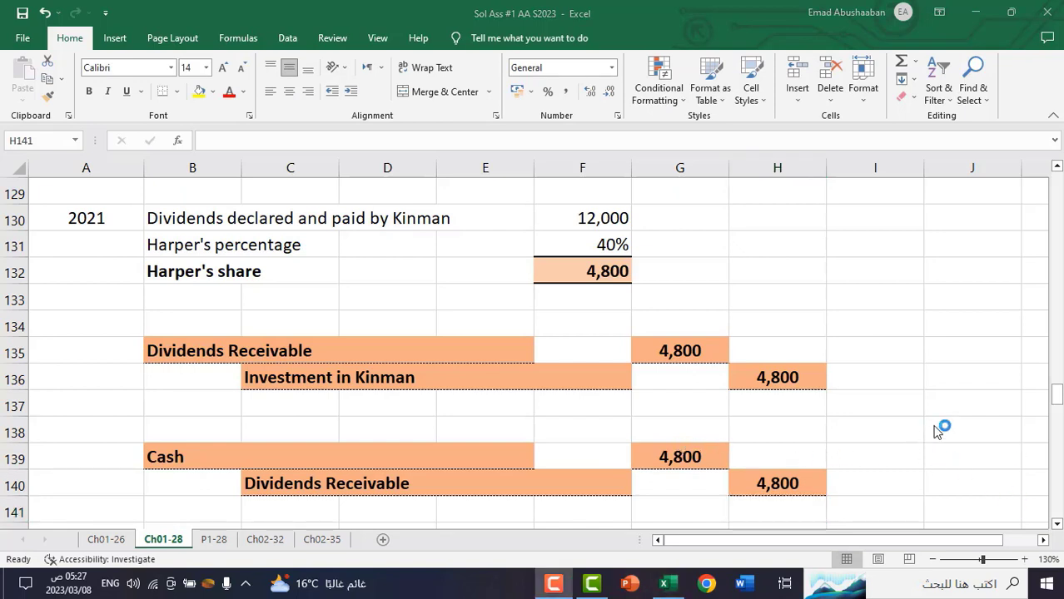
{"action": "left_click", "coordinate": [1057, 524]}
{"action": "left_click_drag", "start_coordinate": [1057, 525], "coordinate": [1057, 524]}
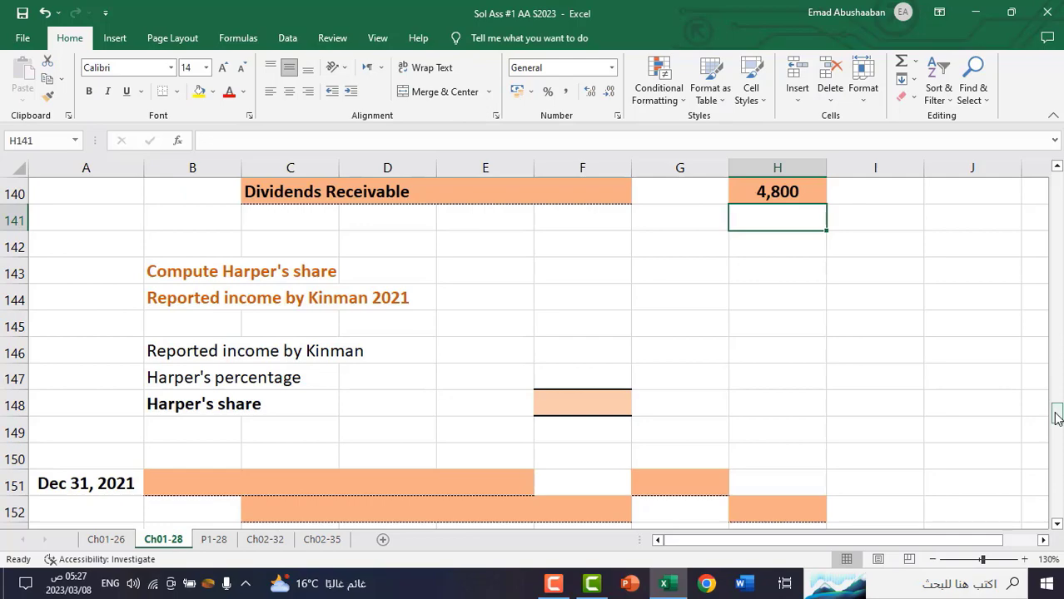
{"action": "left_click_drag", "start_coordinate": [1056, 412], "coordinate": [1050, 191]}
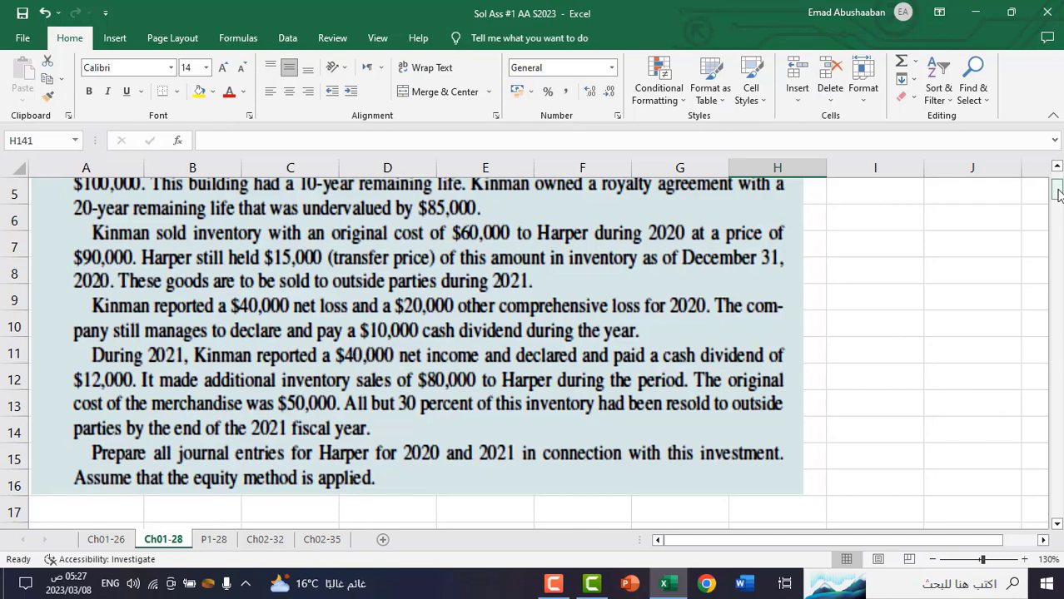
{"action": "left_click_drag", "start_coordinate": [1056, 190], "coordinate": [1003, 410]}
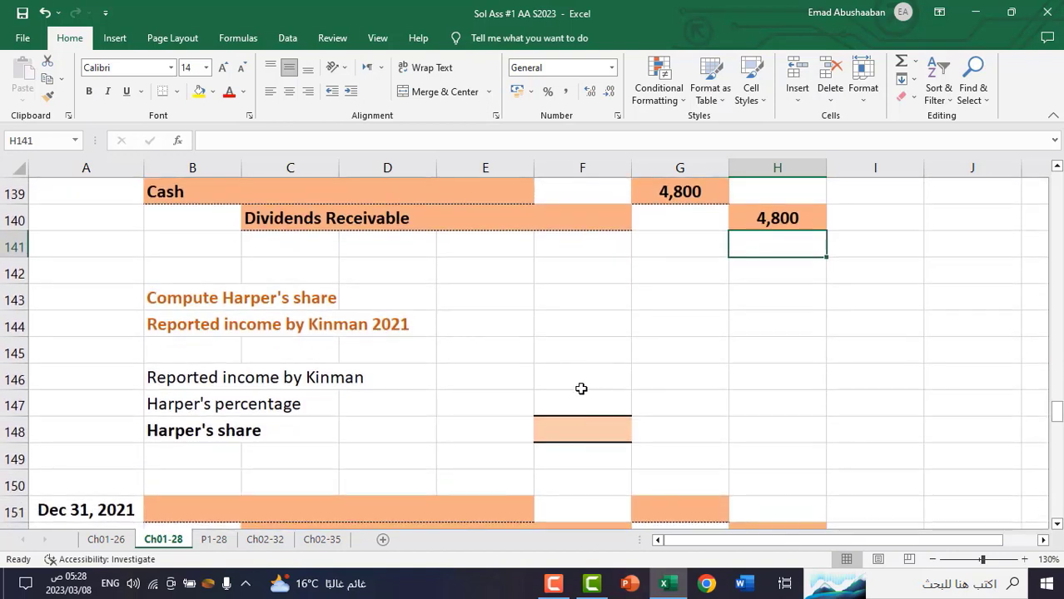
{"action": "left_click", "coordinate": [582, 376]}
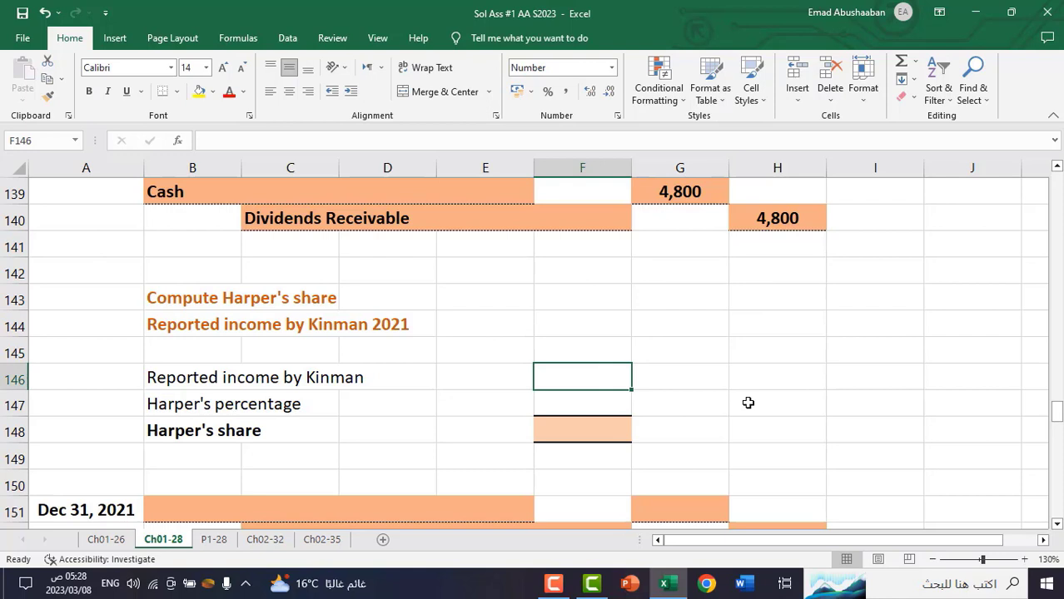
{"action": "type", "text": "40000"}
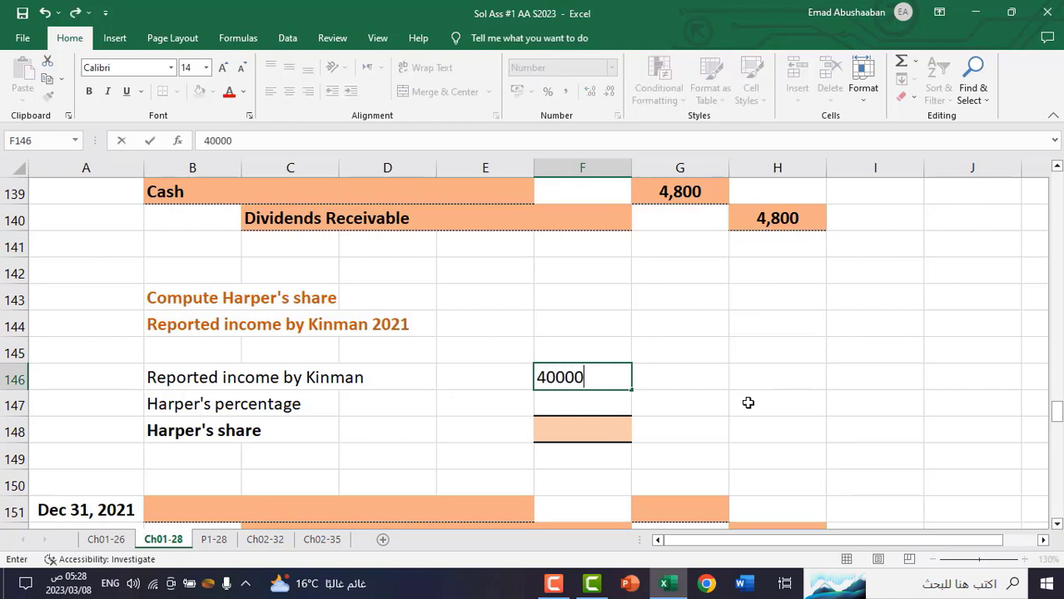
{"action": "key", "text": "Return"}
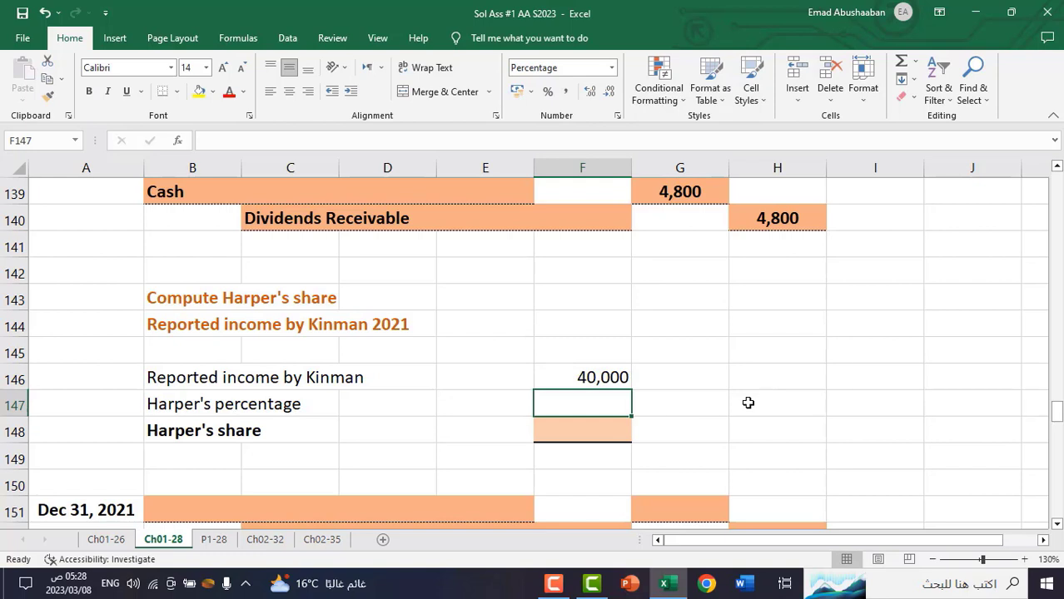
{"action": "type", "text": "40"}
{"action": "key", "text": "Return"}
Calculate Harper's share of the reported income in F148 with the formula =F146*F147
{"action": "type", "text": "="}
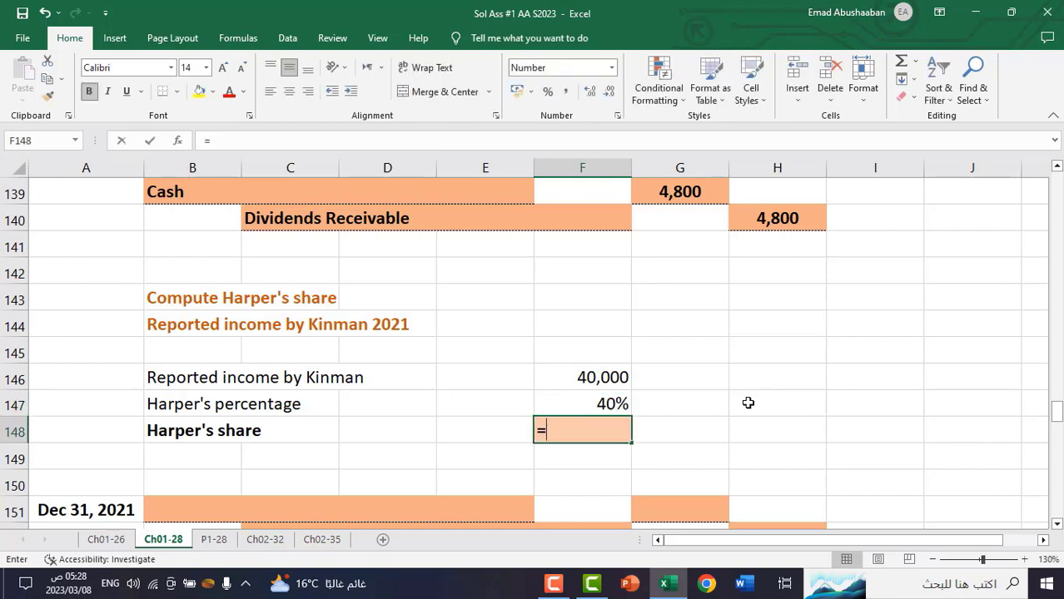
{"action": "left_click", "coordinate": [613, 372]}
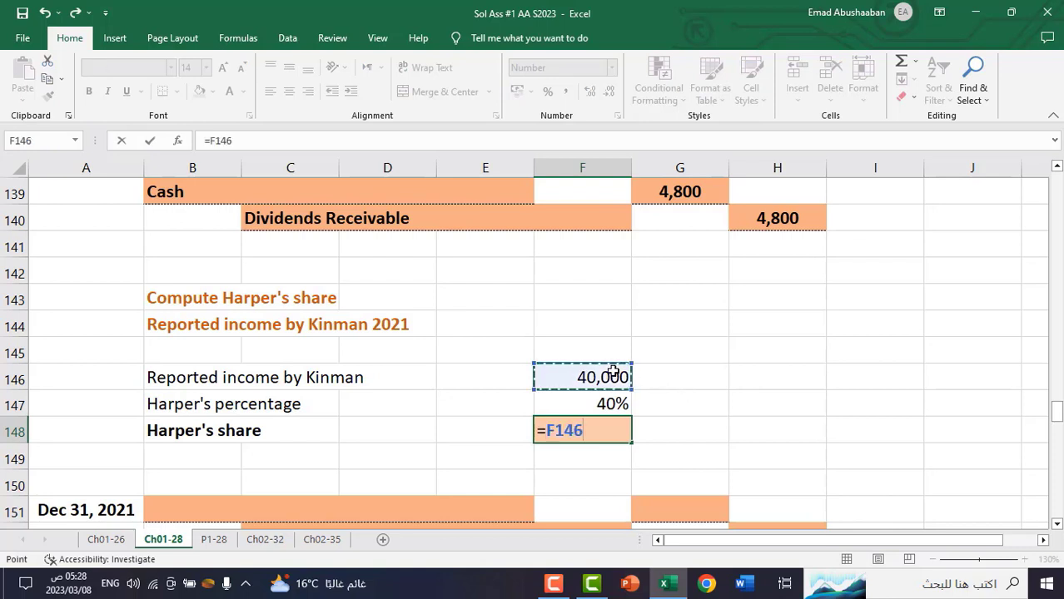
{"action": "type", "text": "*"}
{"action": "left_click", "coordinate": [610, 406]}
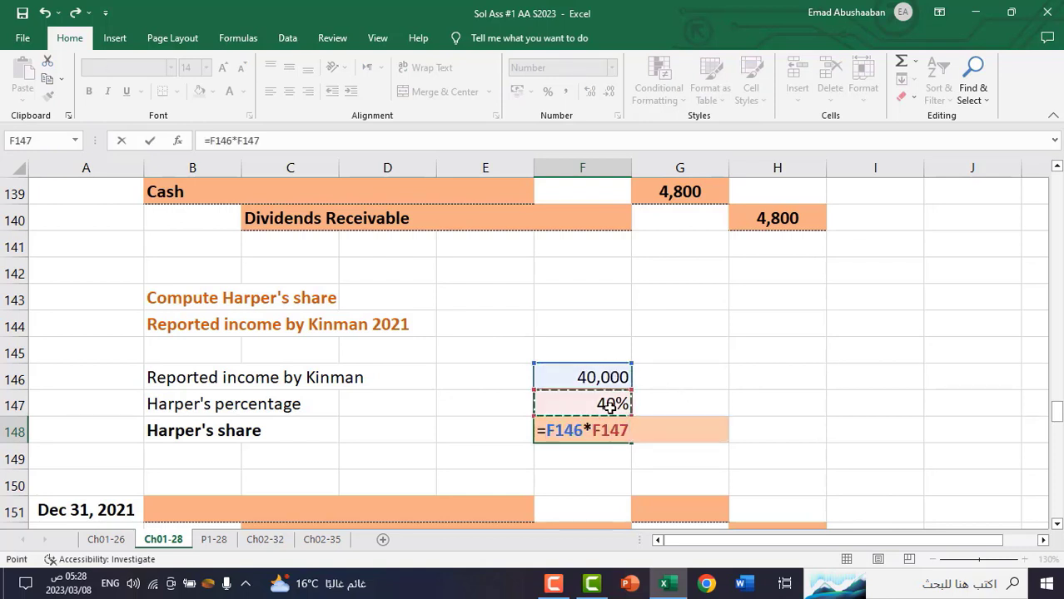
{"action": "key", "text": "Return"}
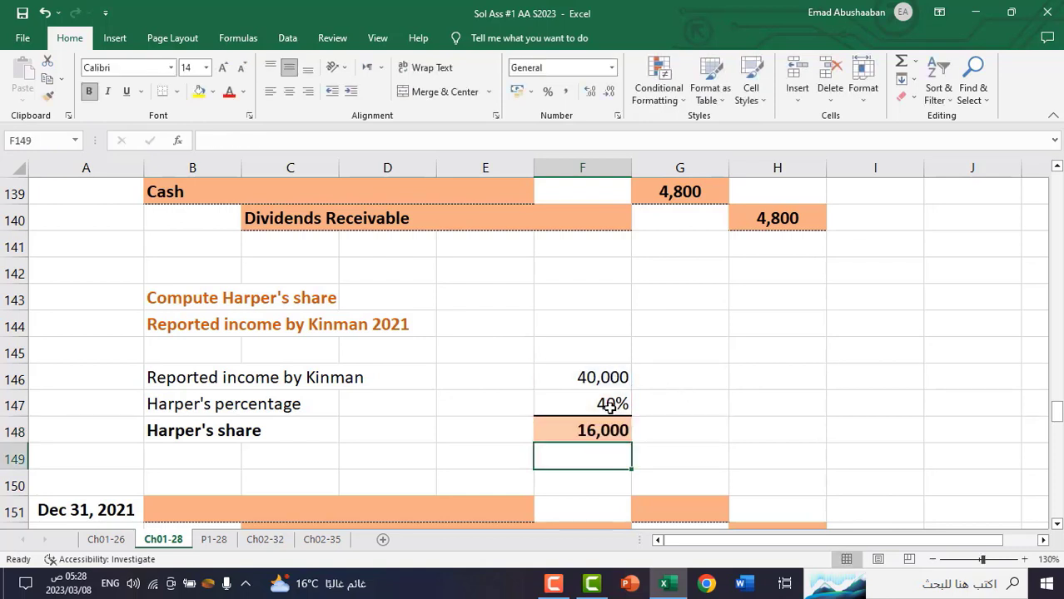
Enter "Investment in Kinman" as the debit account of the Dec 31, 2021 income entry in B151
{"action": "left_click", "coordinate": [1057, 524]}
{"action": "left_click", "coordinate": [1057, 524]}
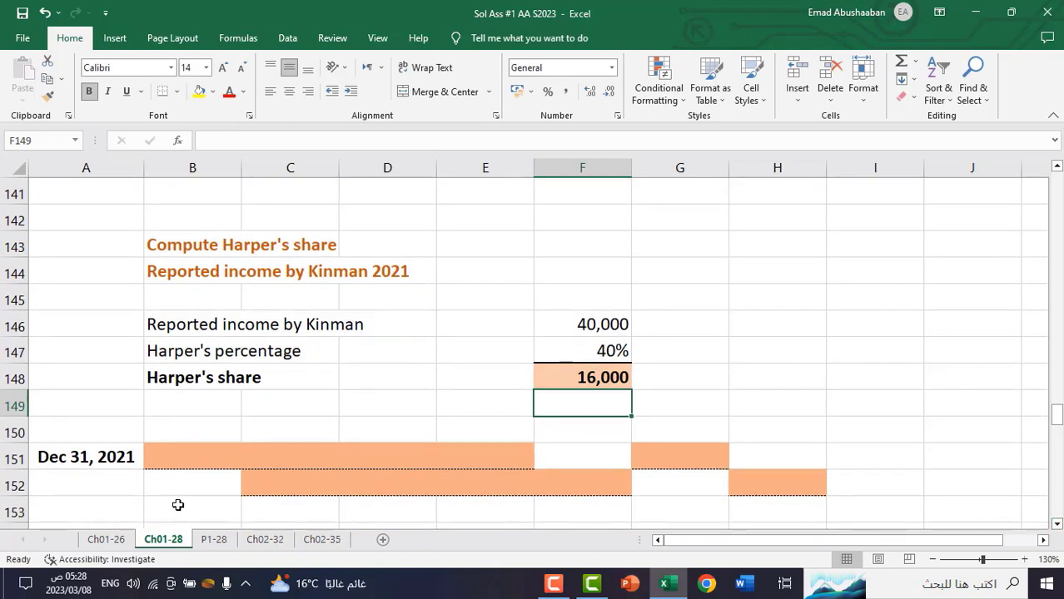
{"action": "left_click", "coordinate": [178, 459]}
{"action": "type", "text": "I"}
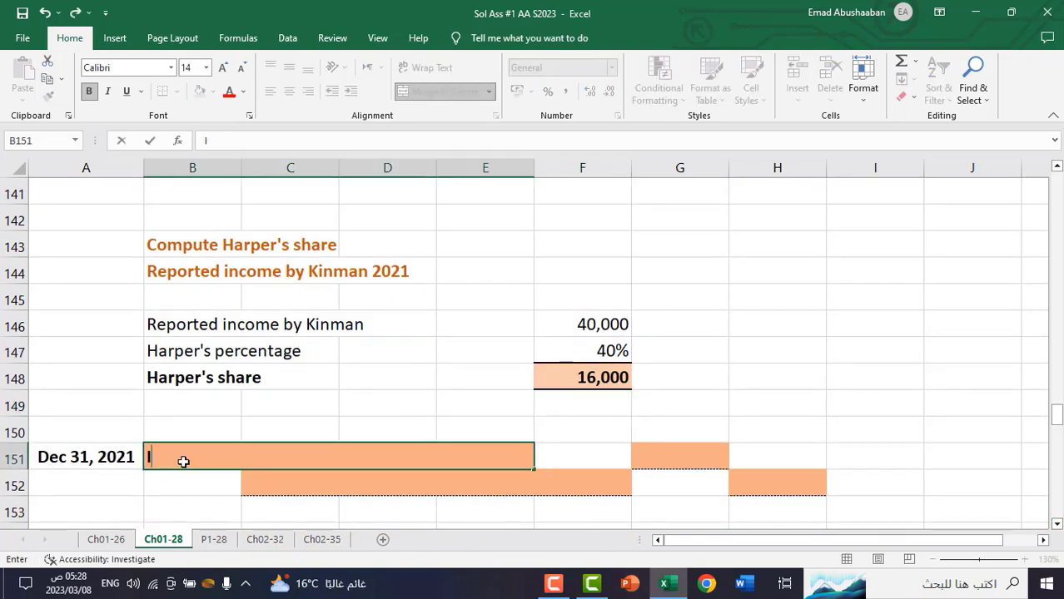
{"action": "type", "text": "nvestme"}
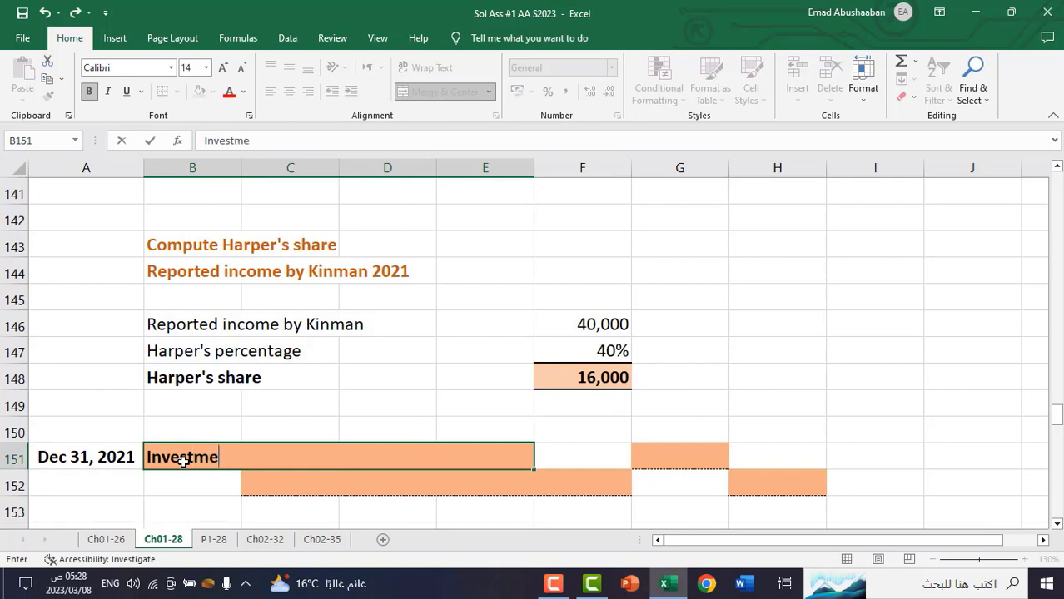
{"action": "type", "text": "nt in Kinman"}
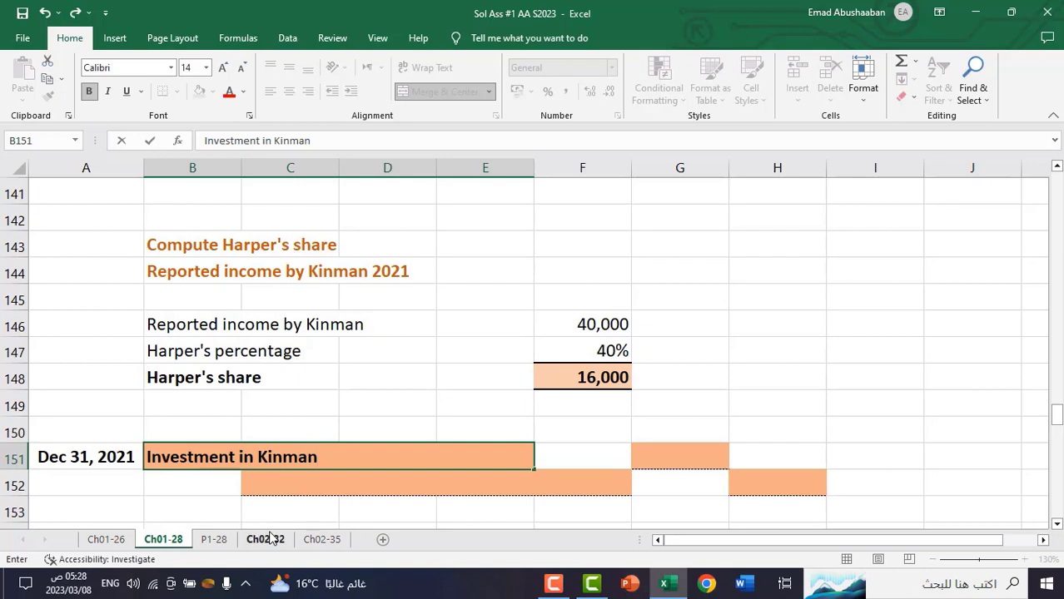
Enter "Equity in Kinman Income" as the credit account in C152
{"action": "left_click", "coordinate": [312, 480]}
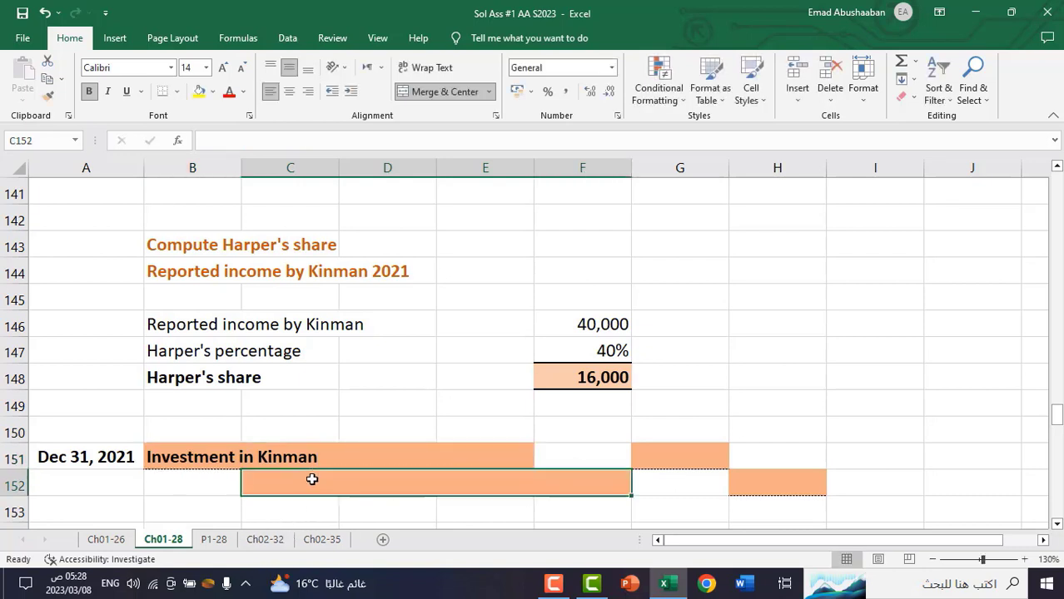
{"action": "type", "text": "Eq"}
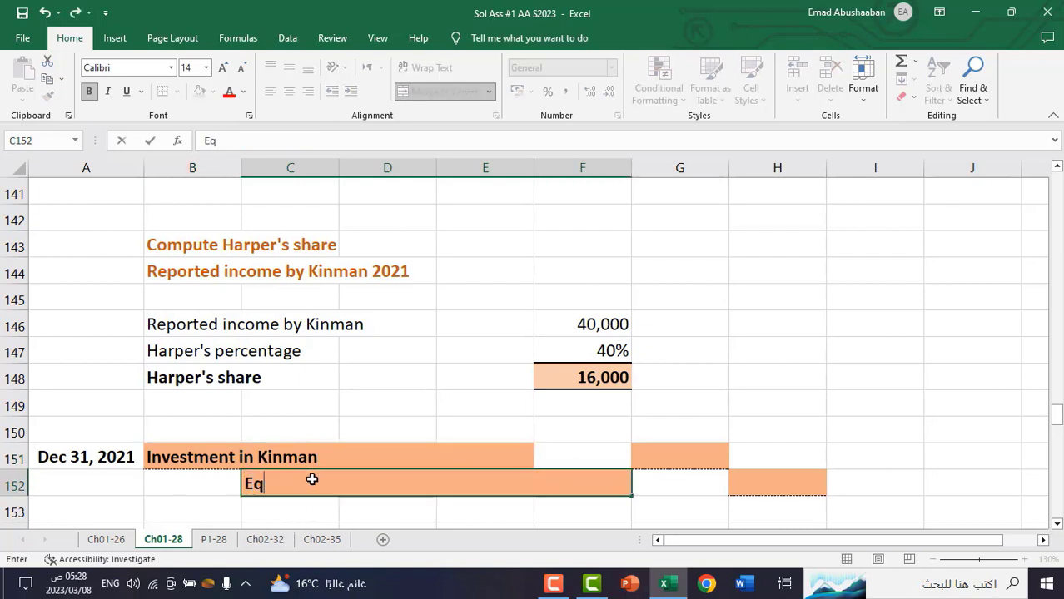
{"action": "type", "text": "uity in"}
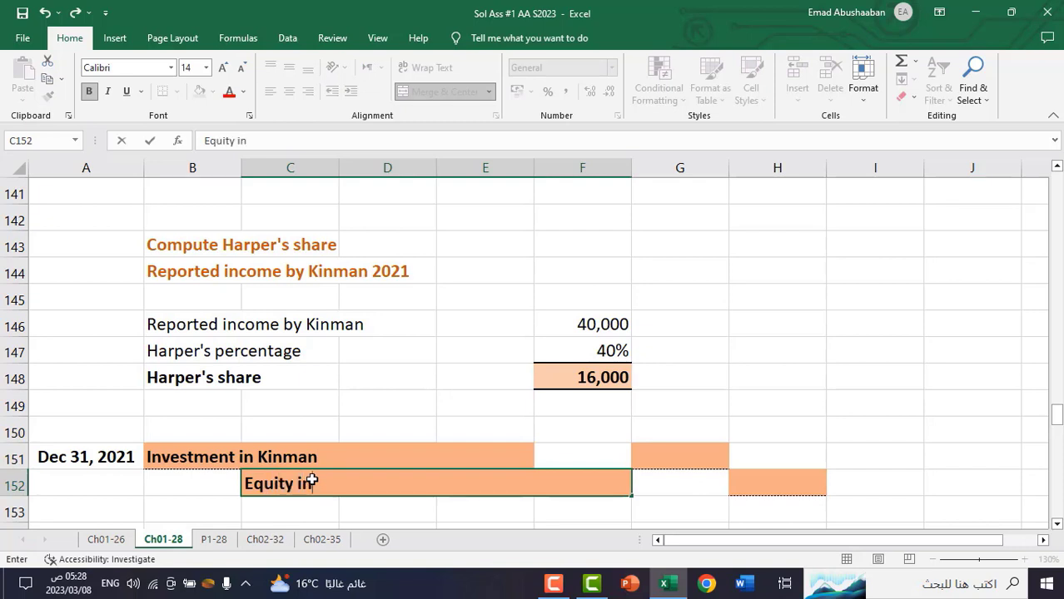
{"action": "type", "text": " Kinma"}
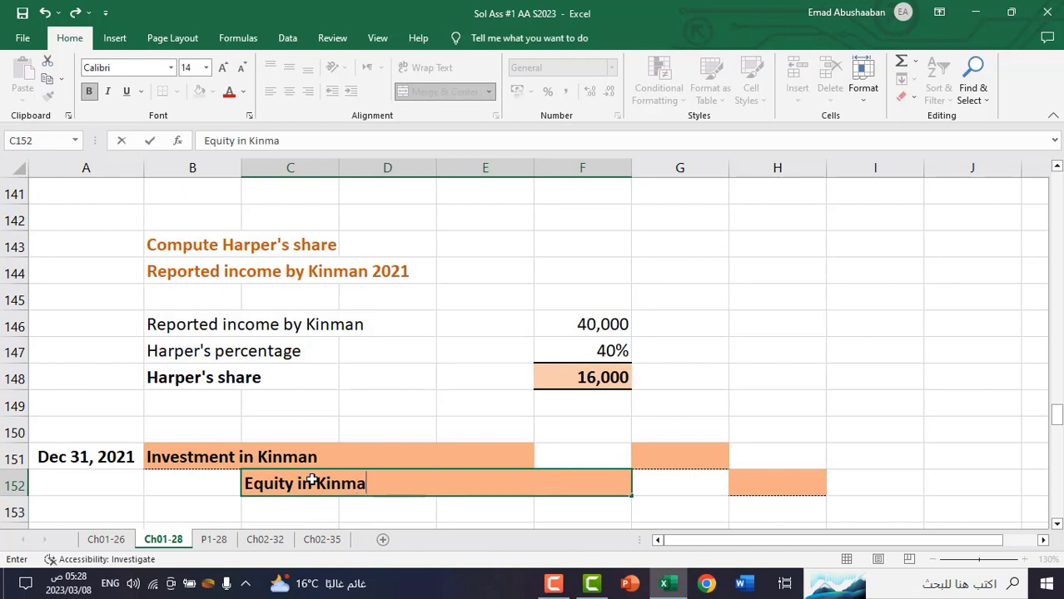
{"action": "type", "text": "n Income"}
{"action": "key", "text": "Return"}
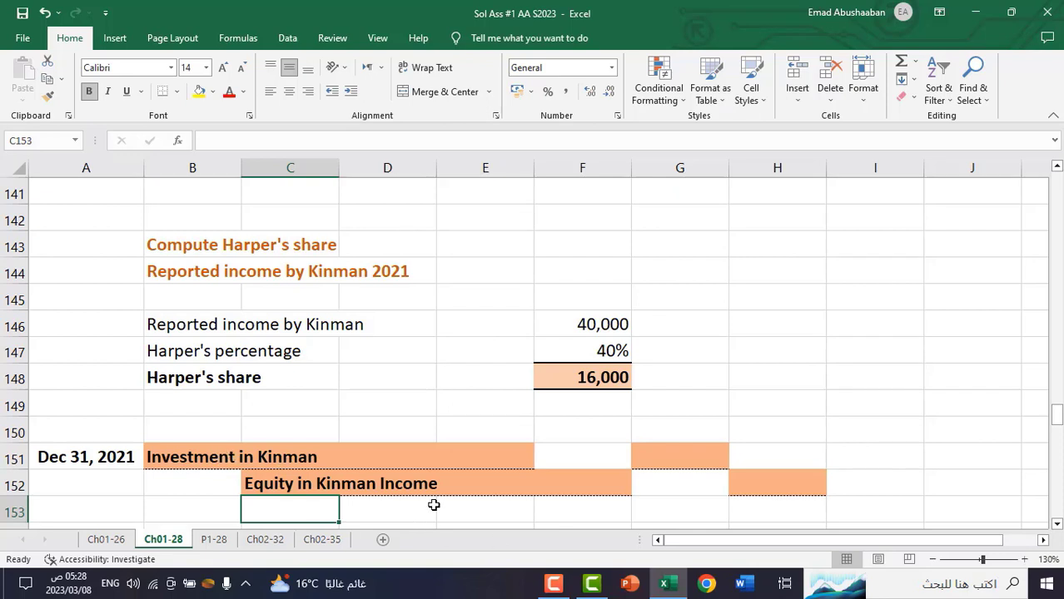
Link the debit amount in G151 to Harper's share in F148, and the credit amount in H152 to G151
{"action": "left_click", "coordinate": [654, 458]}
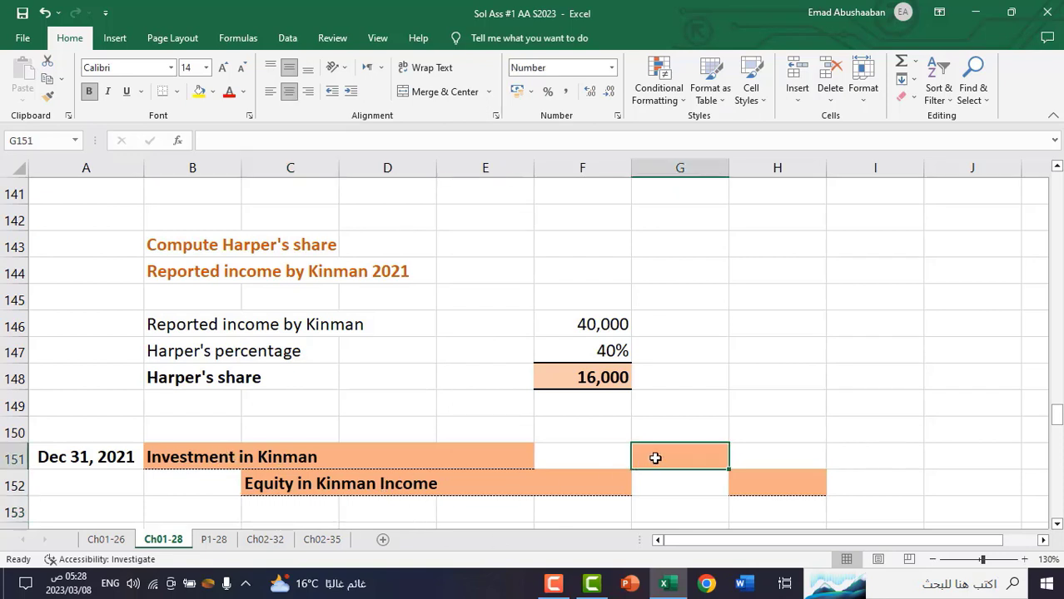
{"action": "type", "text": "="}
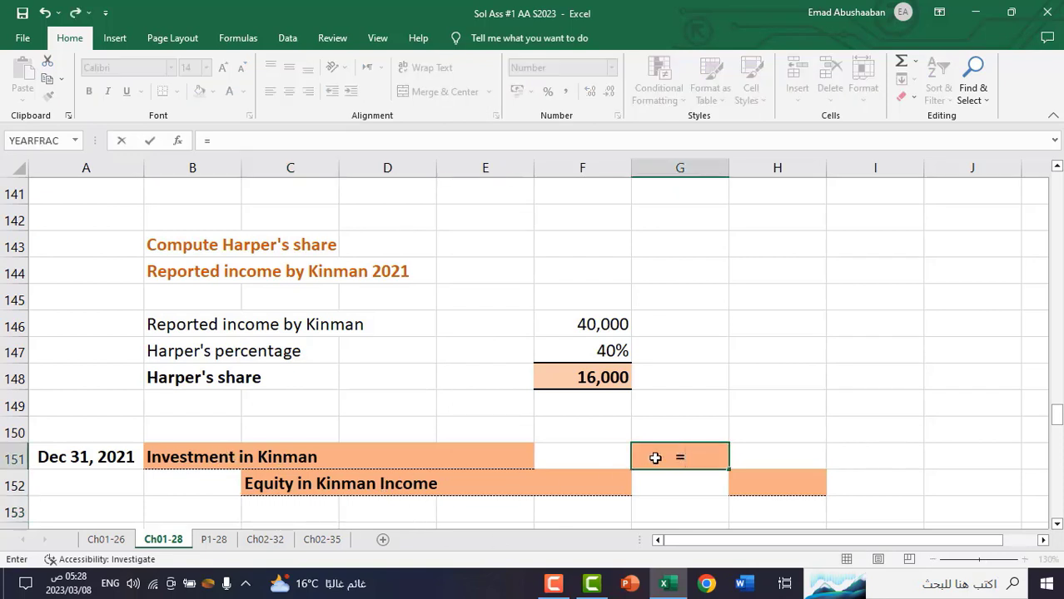
{"action": "left_click", "coordinate": [551, 352]}
{"action": "left_click", "coordinate": [549, 371]}
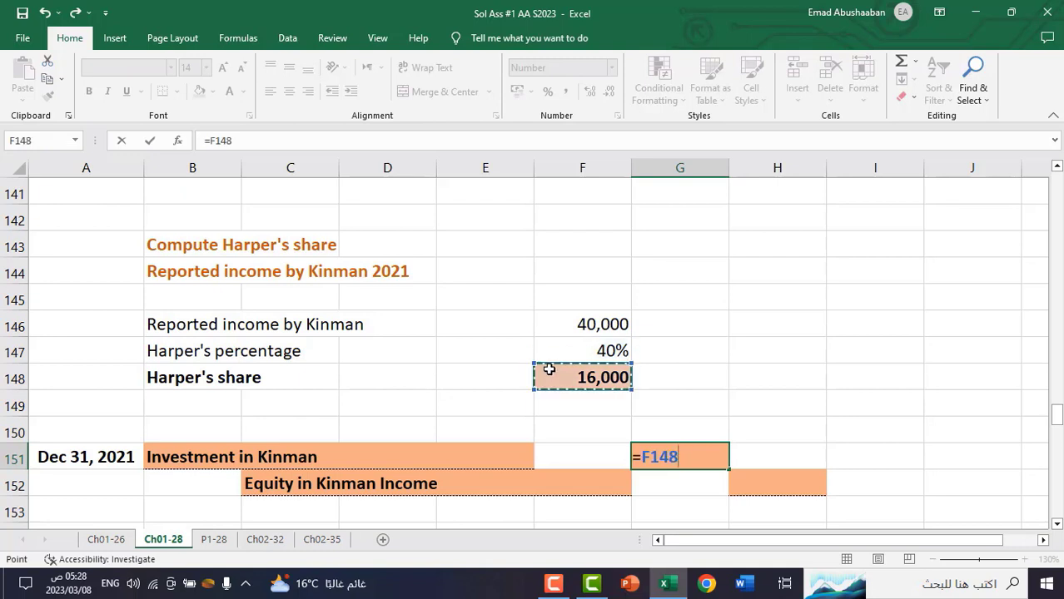
{"action": "key", "text": "Return"}
{"action": "left_click", "coordinate": [800, 490]}
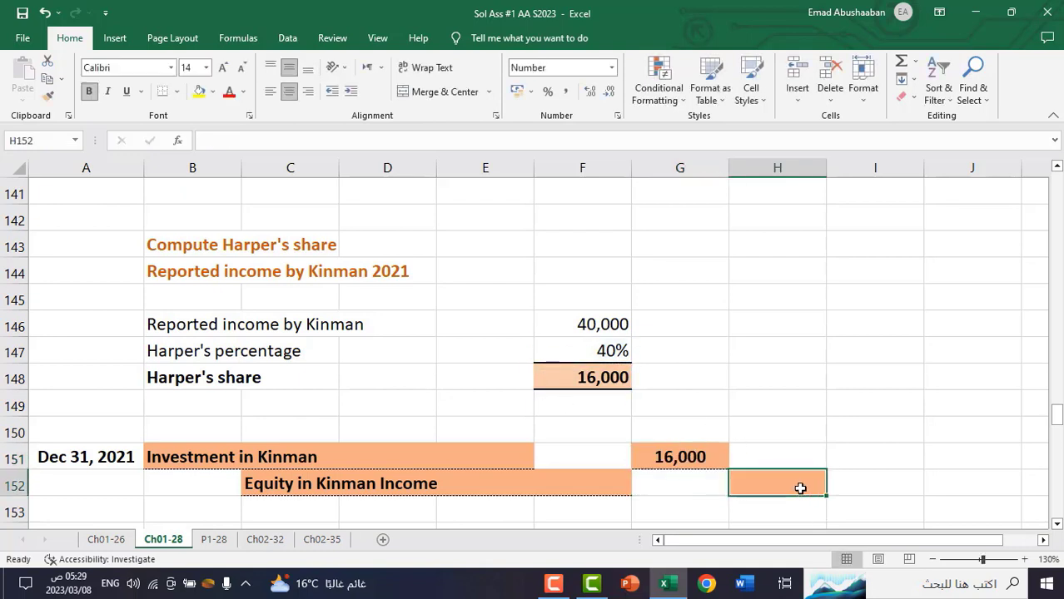
{"action": "type", "text": "="}
{"action": "left_click", "coordinate": [666, 451]}
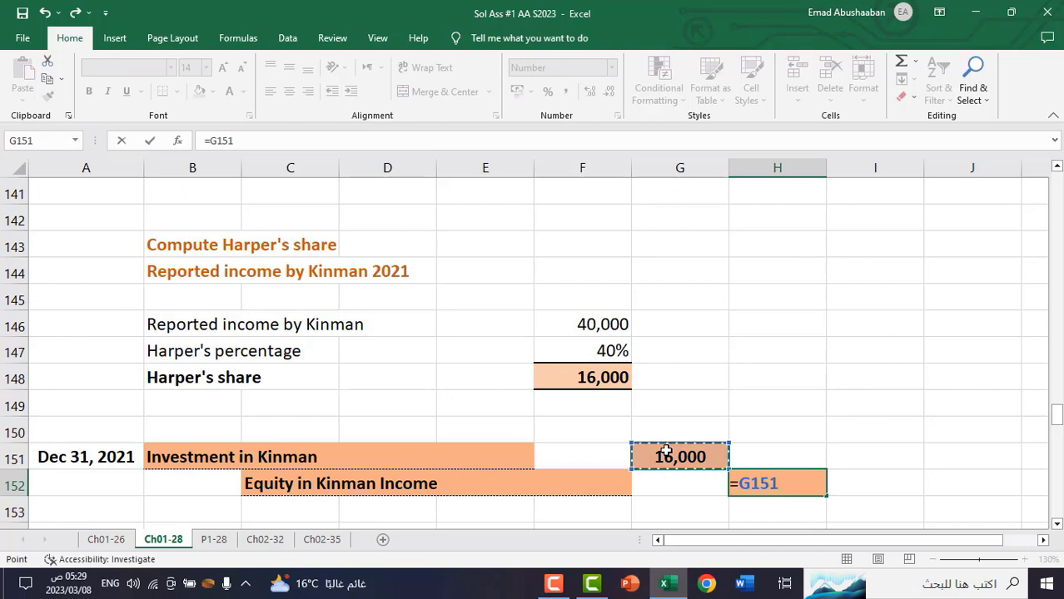
{"action": "key", "text": "Return"}
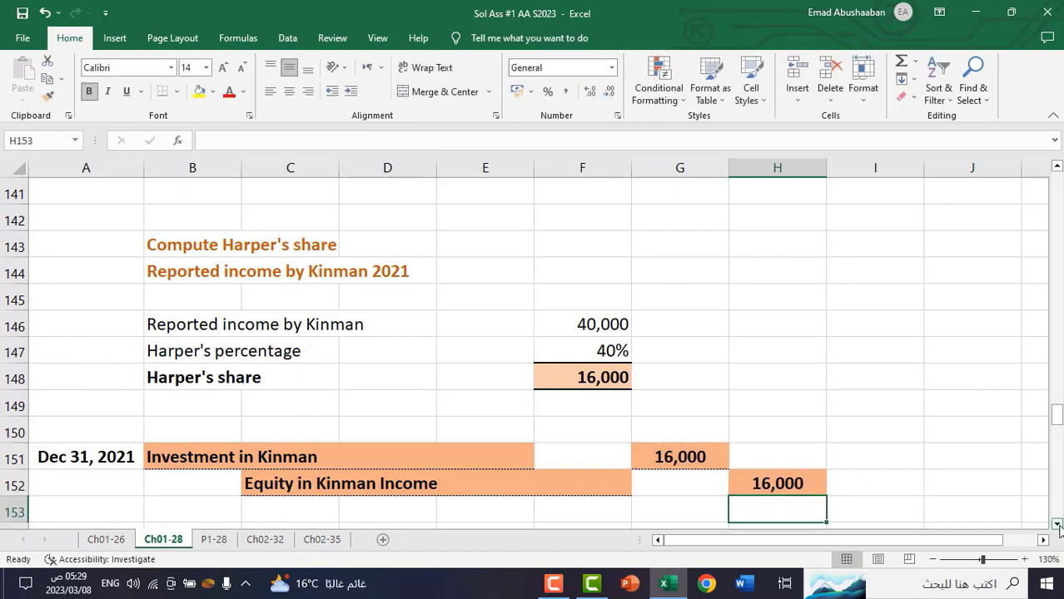
Examine the 2021 excess amortization expense section and its blank Dec 31, 2021 journal entry below the income entry
{"action": "left_click", "coordinate": [1056, 524]}
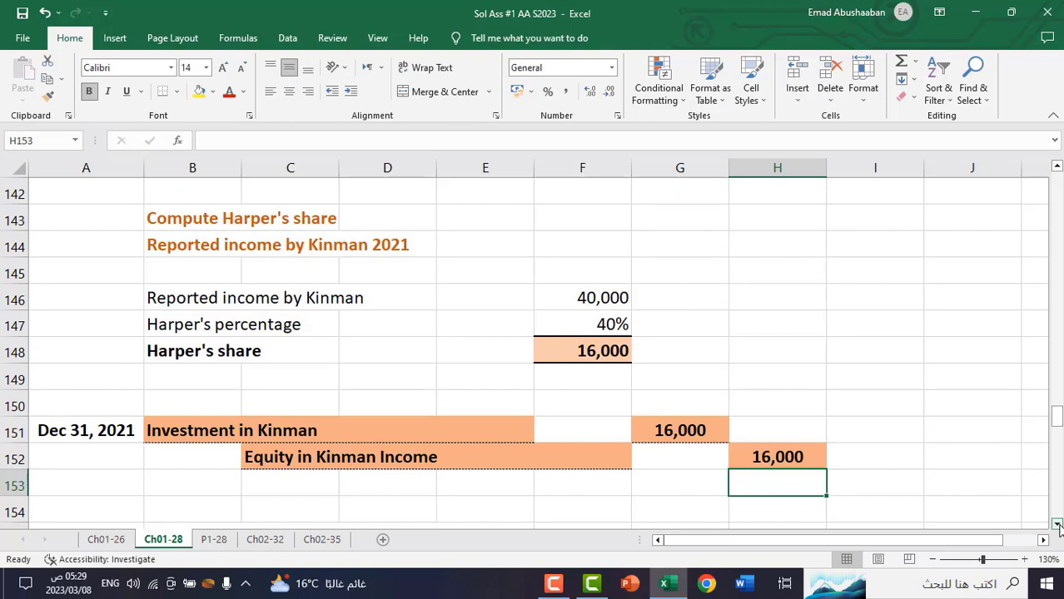
{"action": "left_click", "coordinate": [1057, 526]}
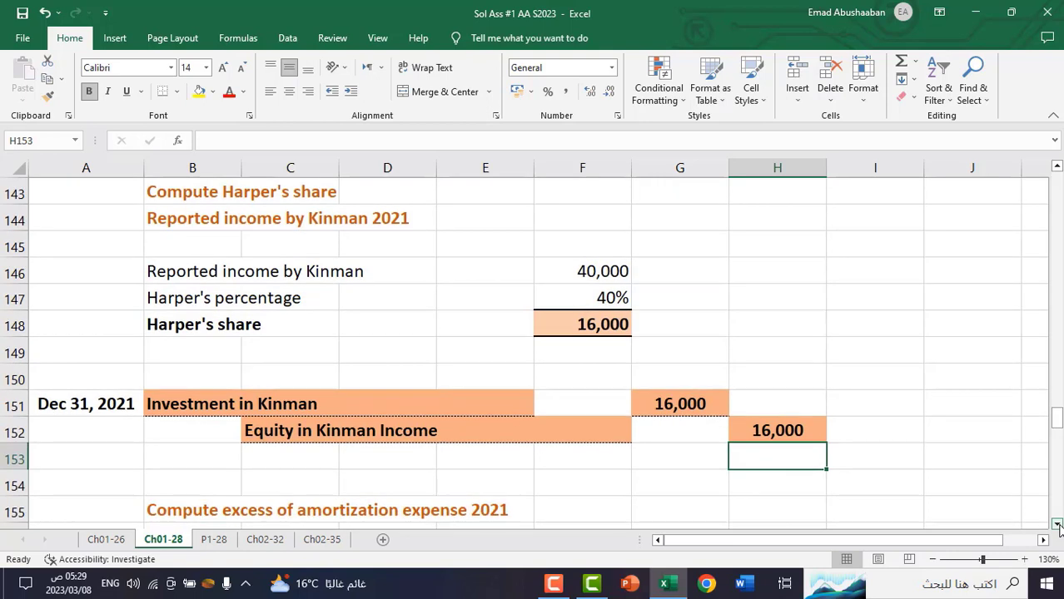
{"action": "left_click", "coordinate": [1057, 526]}
{"action": "left_click", "coordinate": [1057, 526]}
{"action": "left_click", "coordinate": [1058, 526]}
{"action": "left_click", "coordinate": [1058, 525]}
{"action": "left_click", "coordinate": [1058, 525]}
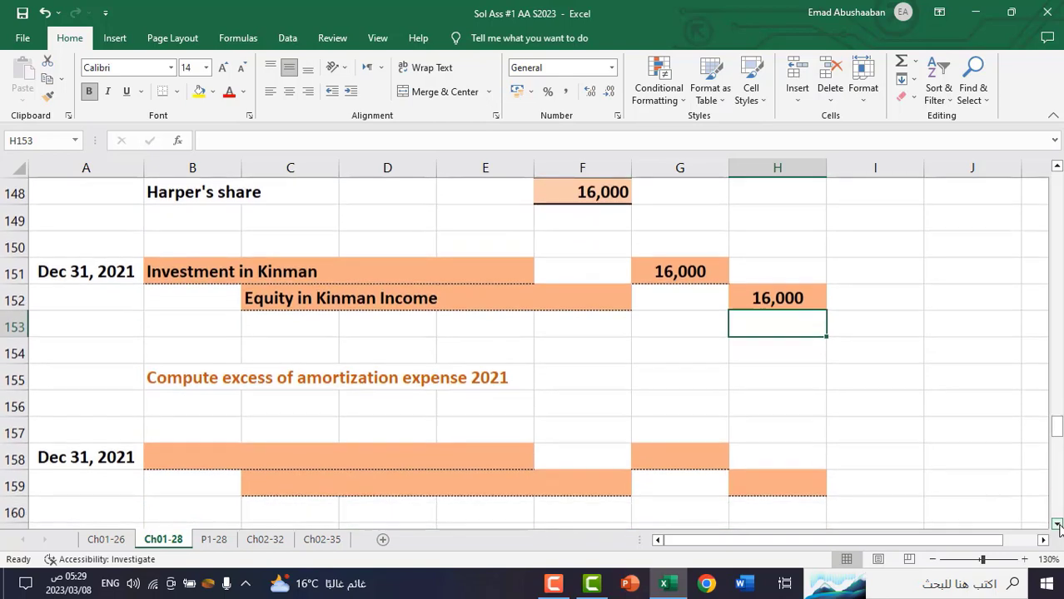
{"action": "left_click", "coordinate": [1058, 526]}
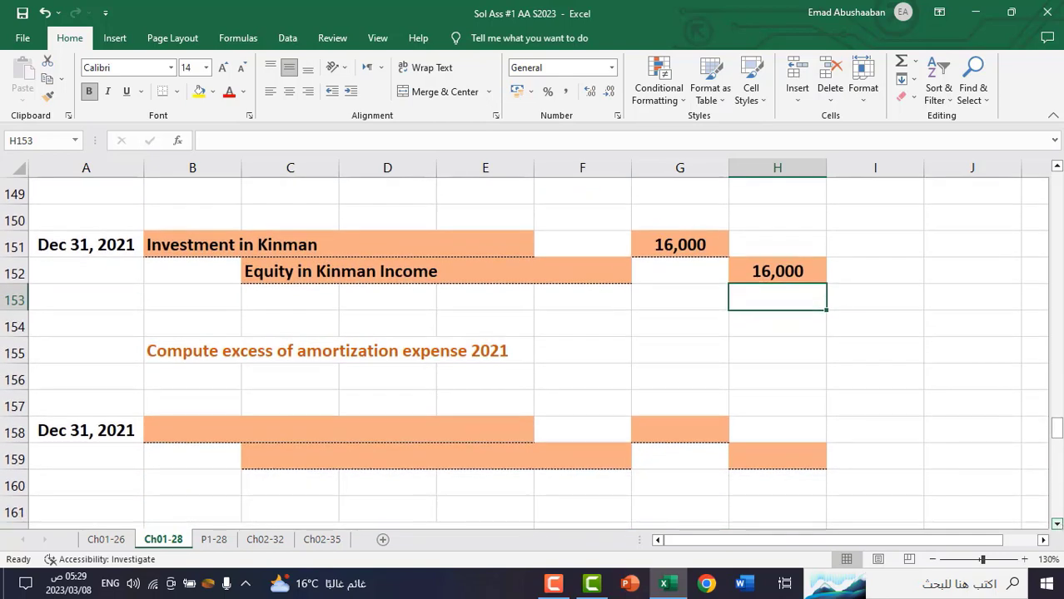
Review the 2020 excess amortization computation for the building, the royalty agreement and the total in F101
{"action": "left_click_drag", "start_coordinate": [1058, 428], "coordinate": [1054, 325]}
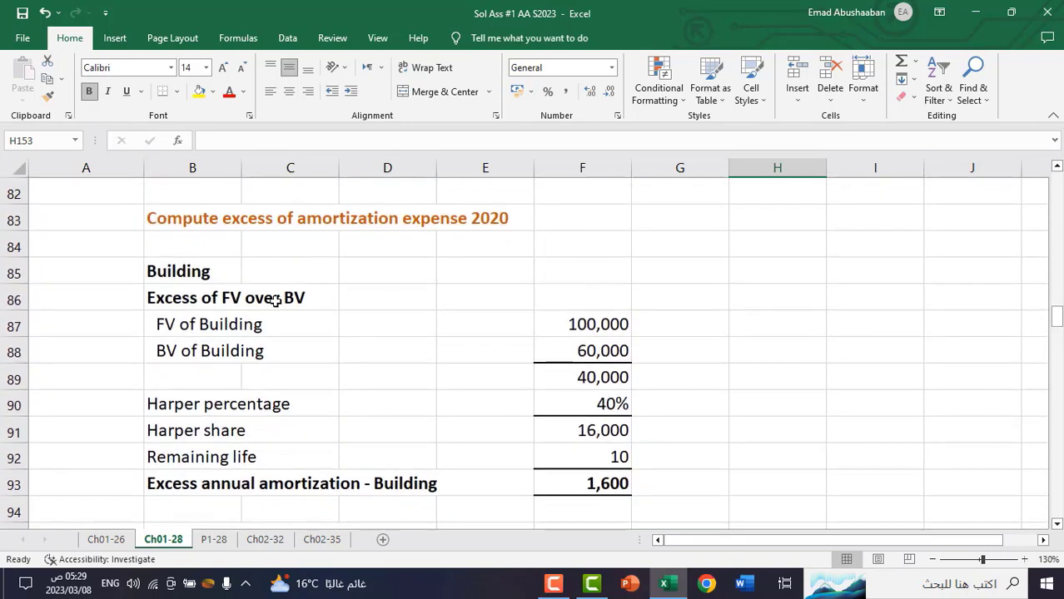
{"action": "left_click", "coordinate": [621, 491]}
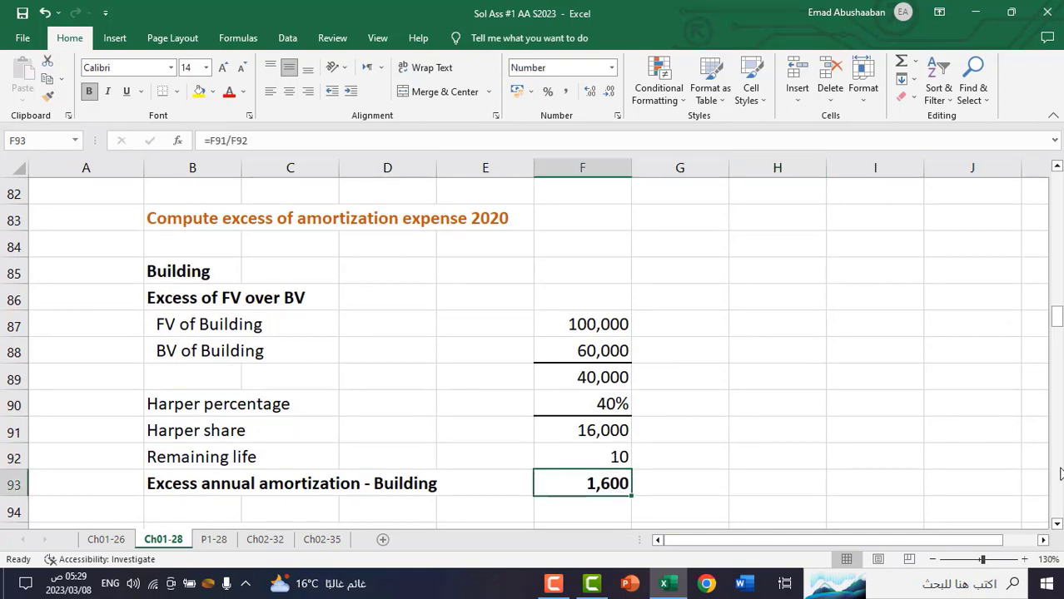
{"action": "left_click", "coordinate": [1058, 525]}
{"action": "left_click", "coordinate": [1057, 525]}
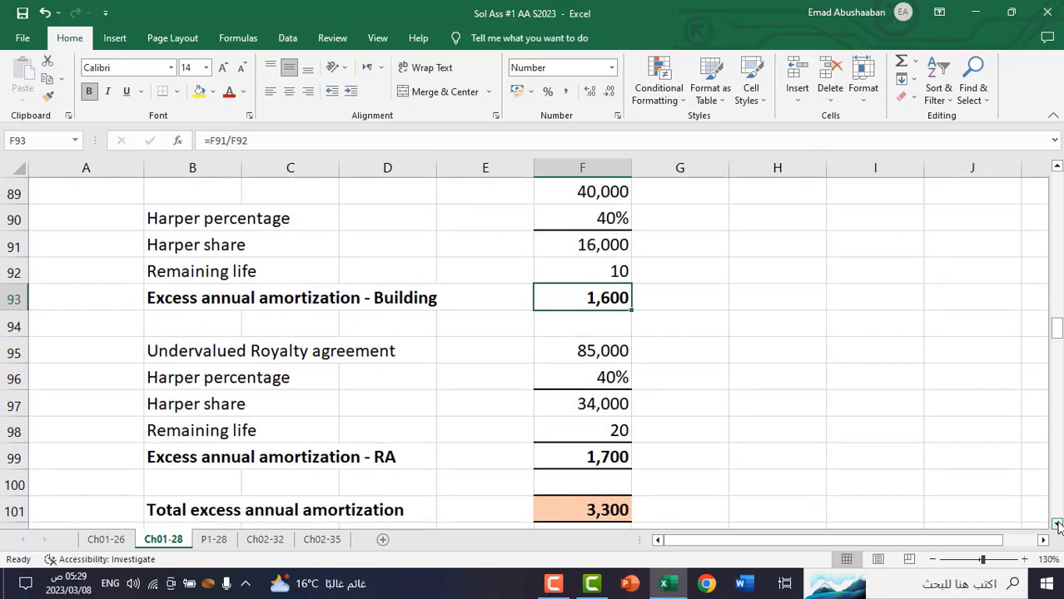
{"action": "left_click", "coordinate": [1057, 524]}
{"action": "left_click", "coordinate": [1057, 525]}
{"action": "left_click", "coordinate": [1057, 524]}
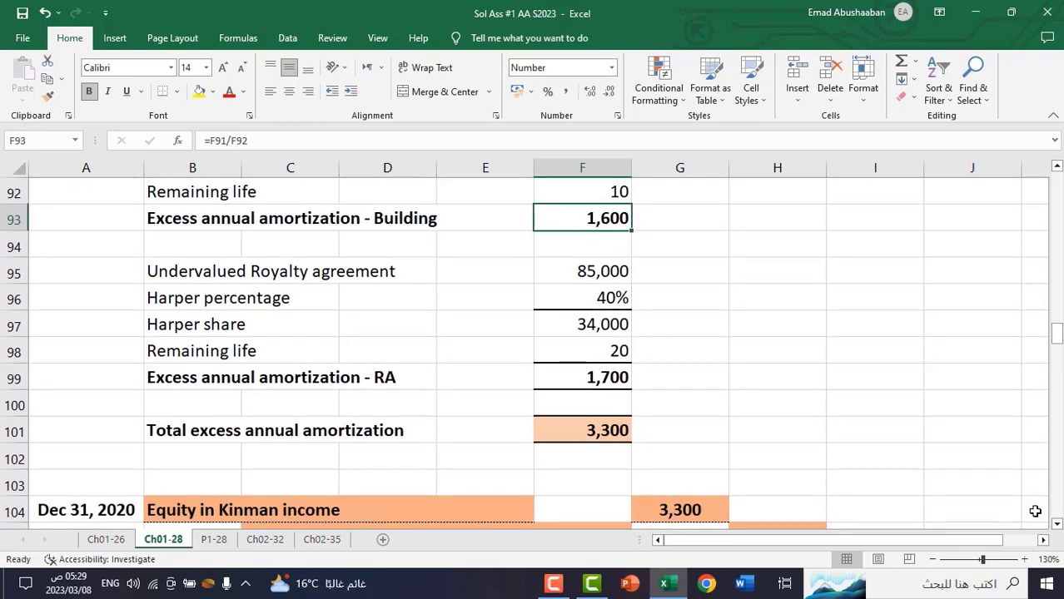
{"action": "left_click", "coordinate": [610, 379]}
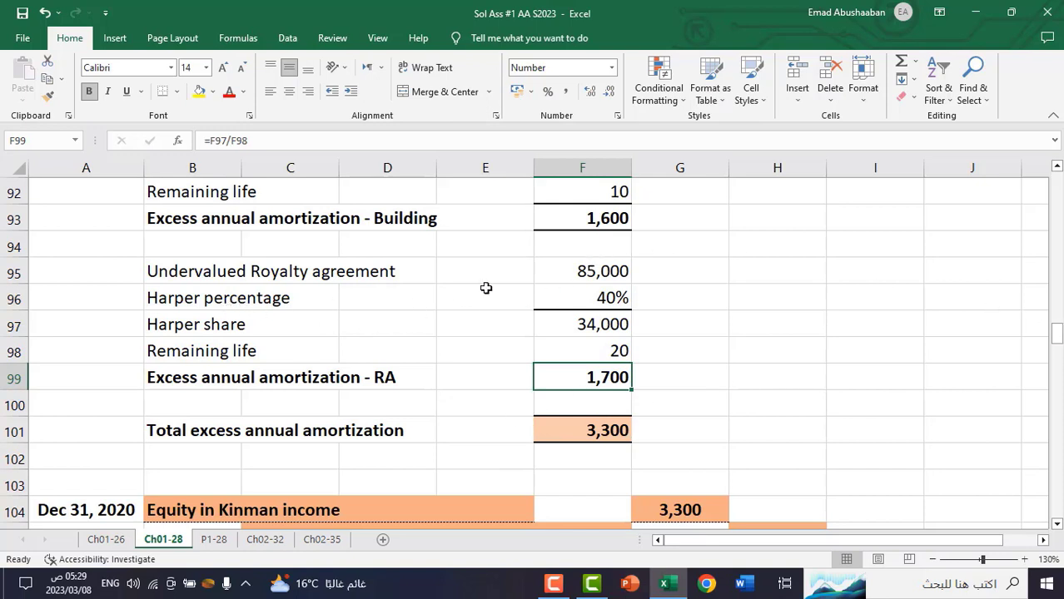
{"action": "left_click_drag", "start_coordinate": [604, 215], "coordinate": [603, 193]}
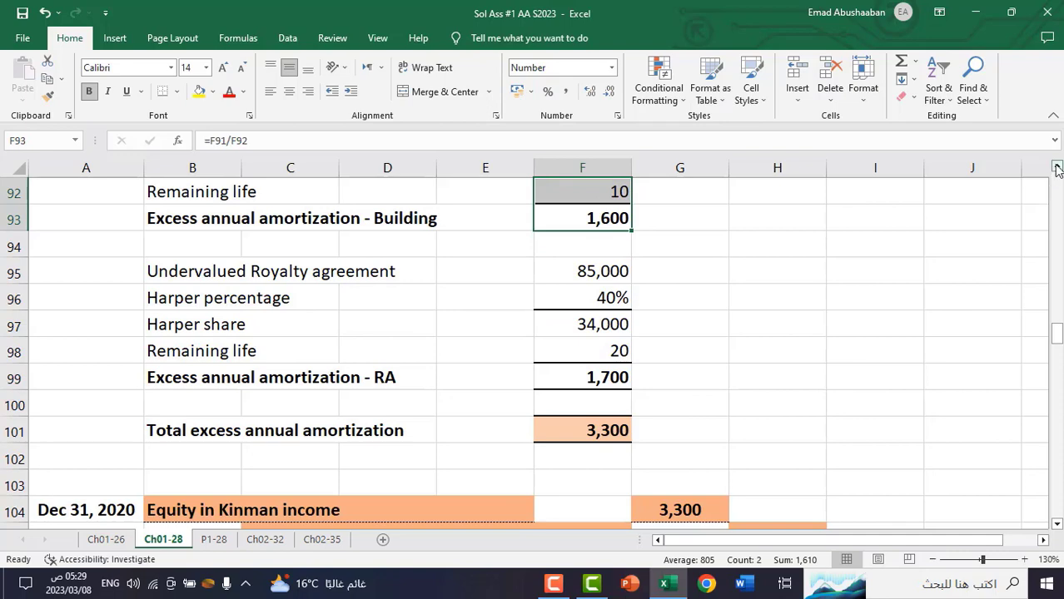
{"action": "left_click", "coordinate": [1056, 165]}
{"action": "left_click", "coordinate": [1057, 166]}
{"action": "left_click", "coordinate": [601, 435]}
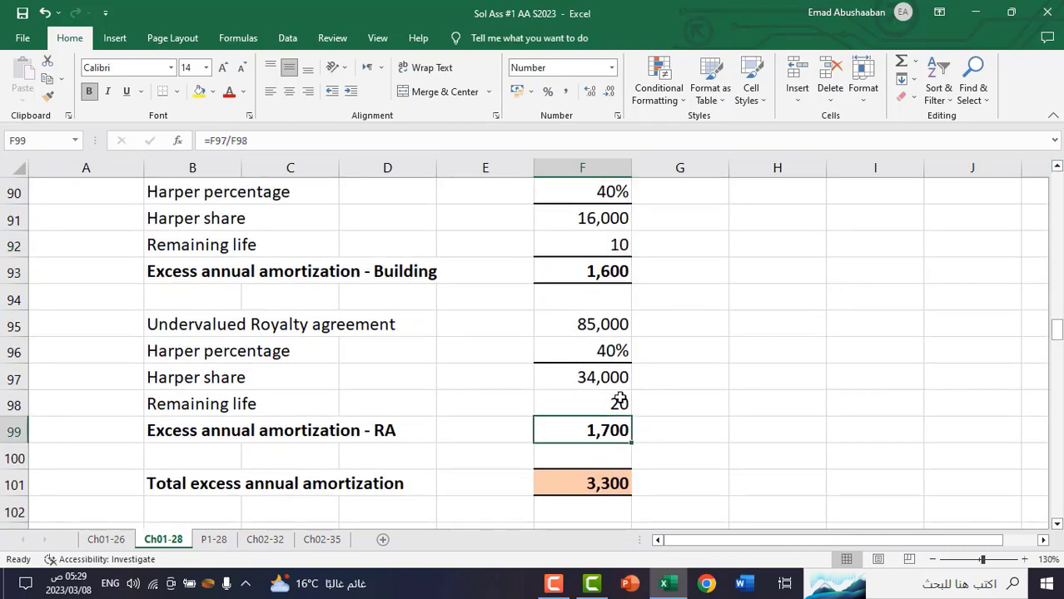
{"action": "left_click", "coordinate": [618, 398]}
{"action": "left_click", "coordinate": [608, 430]}
{"action": "left_click", "coordinate": [588, 484]}
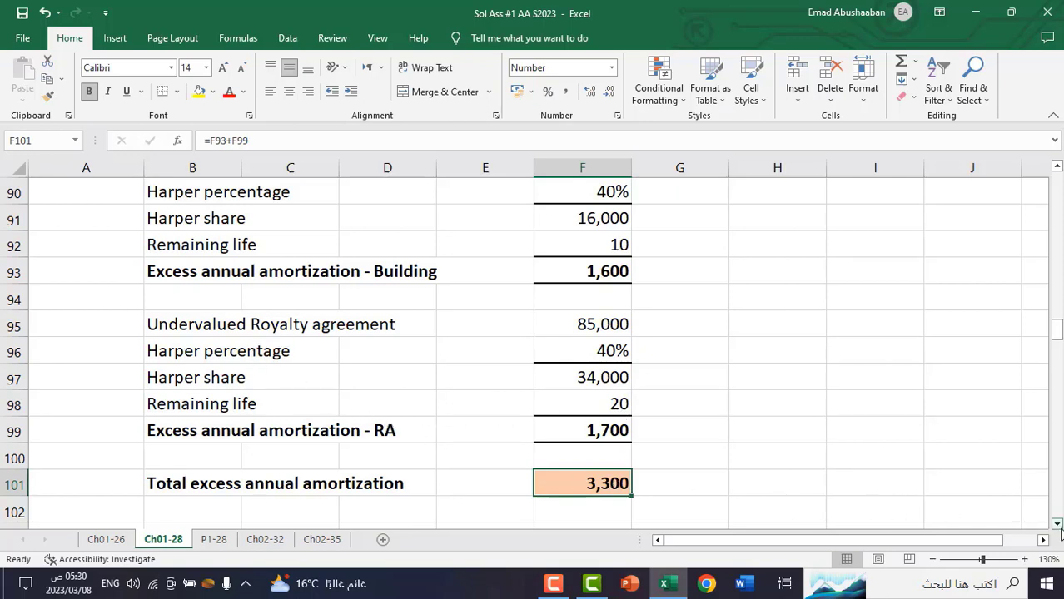
Fill the accounts of the 2021 amortization entry by linking debit cell B158 to C152 and credit cell C159 to B151
{"action": "left_click_drag", "start_coordinate": [1058, 526], "coordinate": [1059, 527]}
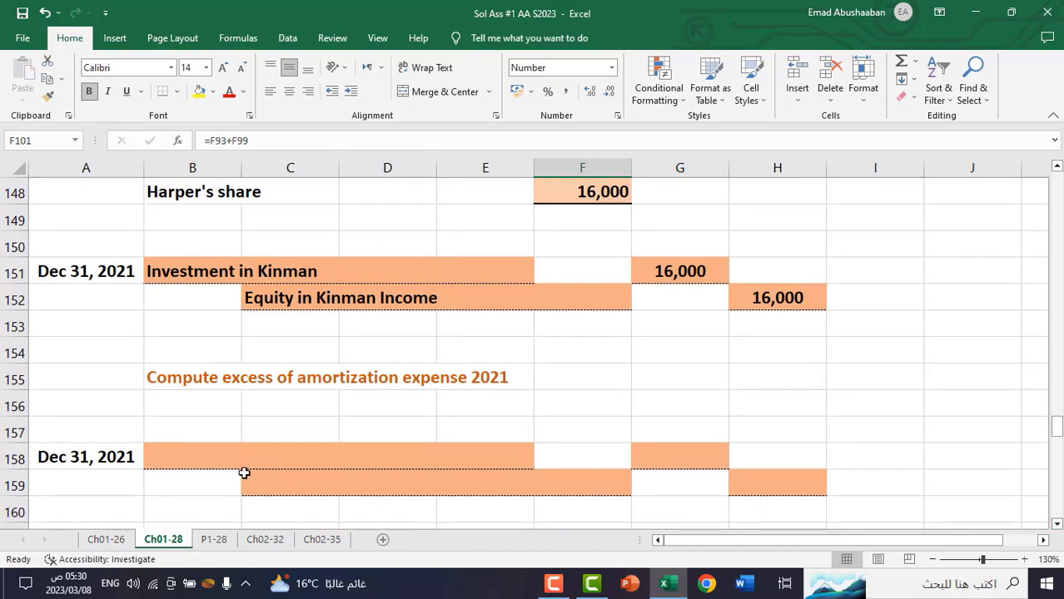
{"action": "left_click", "coordinate": [160, 457]}
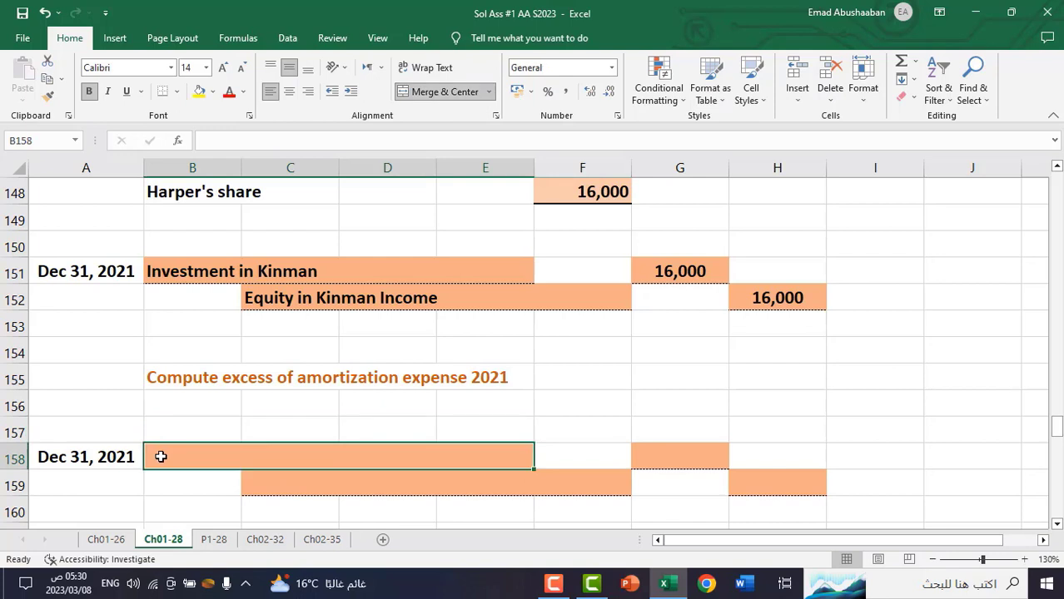
{"action": "type", "text": "="}
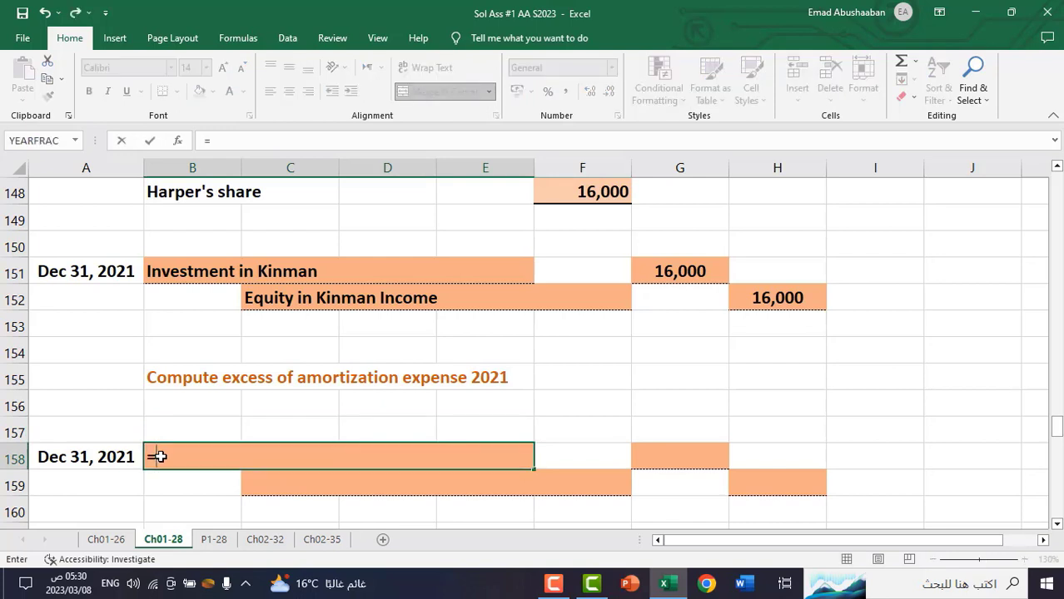
{"action": "left_click", "coordinate": [252, 300]}
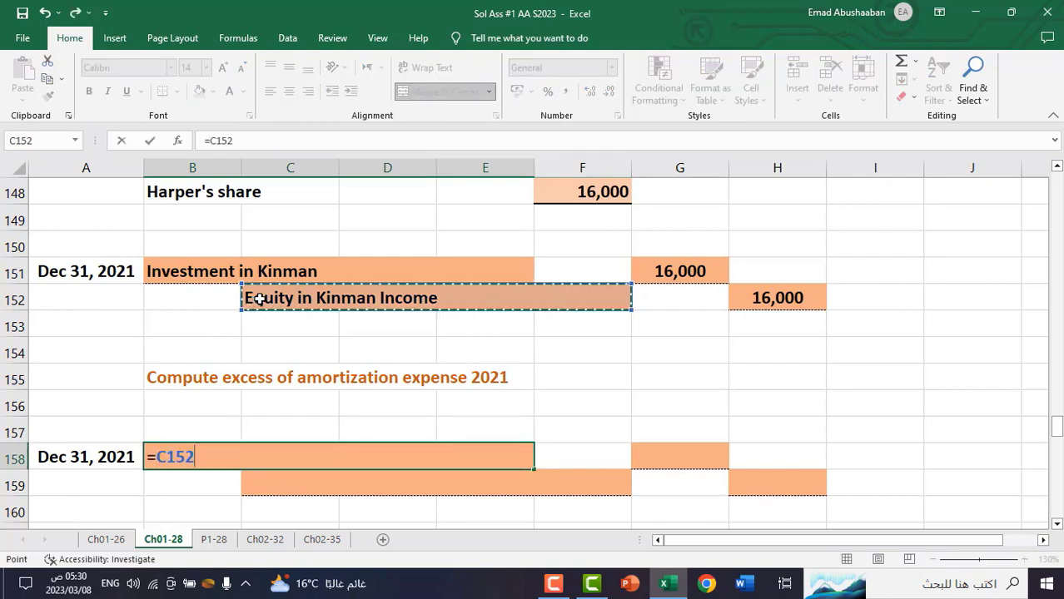
{"action": "key", "text": "Return"}
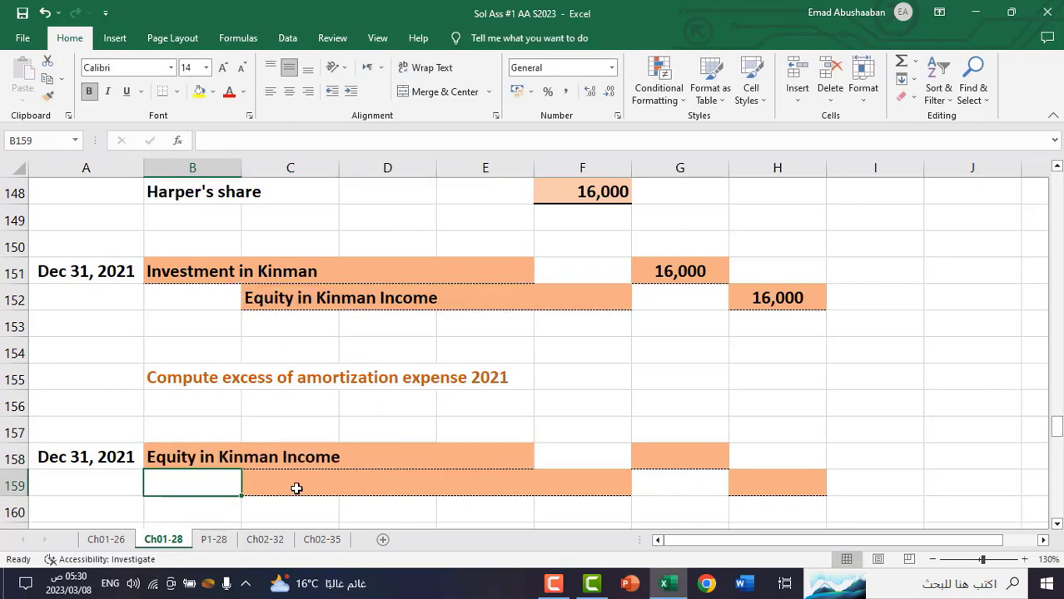
{"action": "left_click", "coordinate": [296, 488]}
{"action": "type", "text": "="}
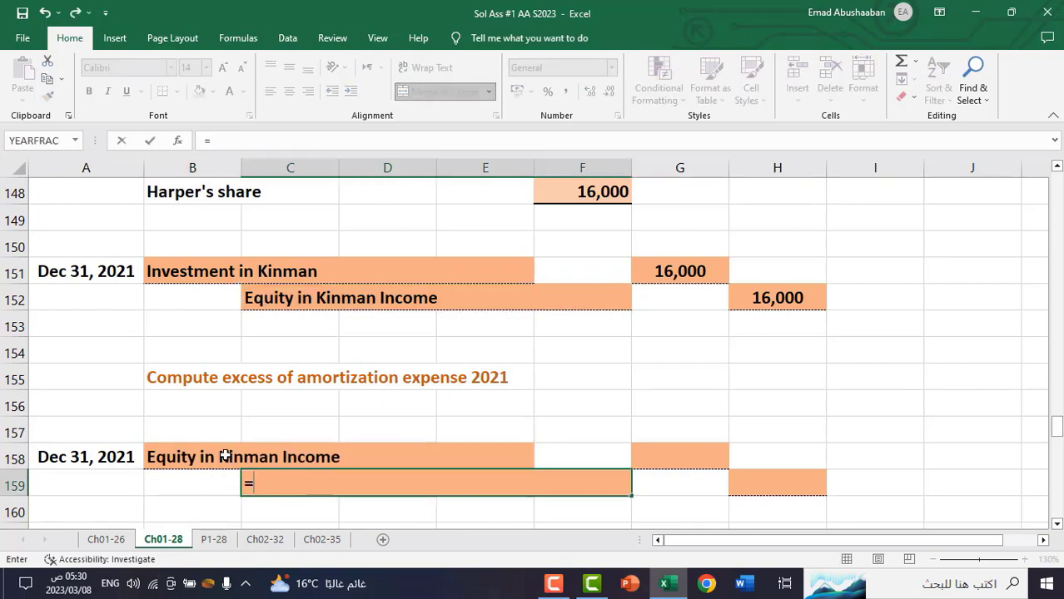
{"action": "left_click", "coordinate": [170, 271]}
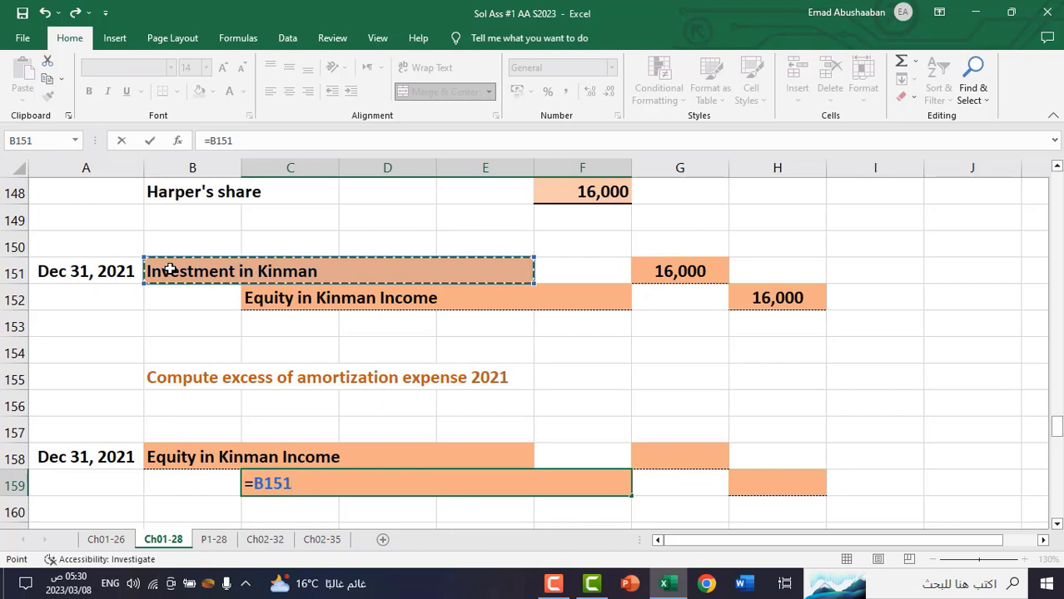
{"action": "key", "text": "Return"}
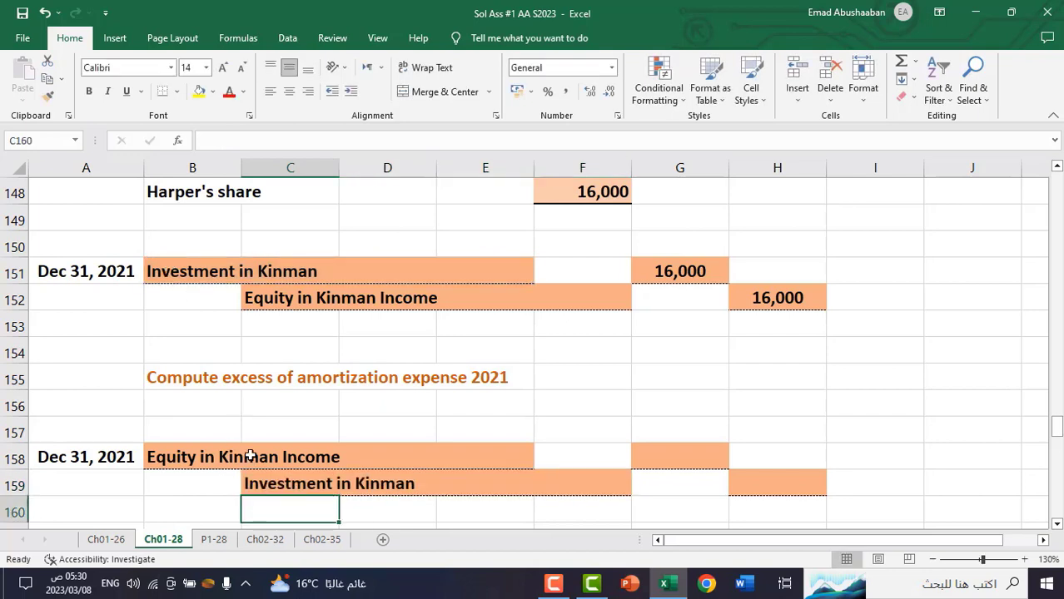
Link the debit amount in G158 to the 2020 total excess annual amortization in F101, and the credit amount in H159 to G158
{"action": "left_click", "coordinate": [667, 460]}
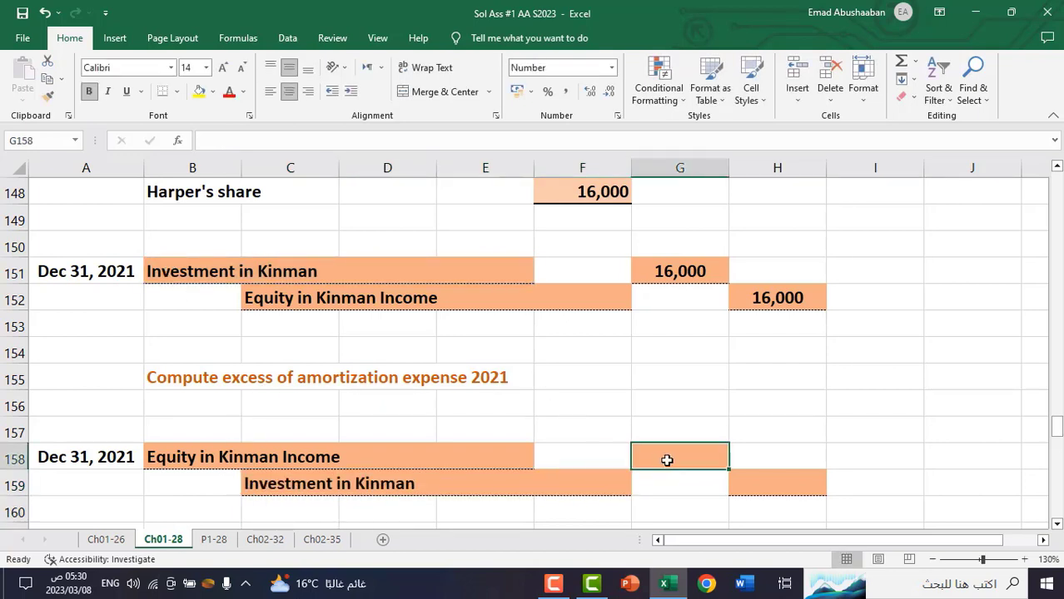
{"action": "type", "text": "="}
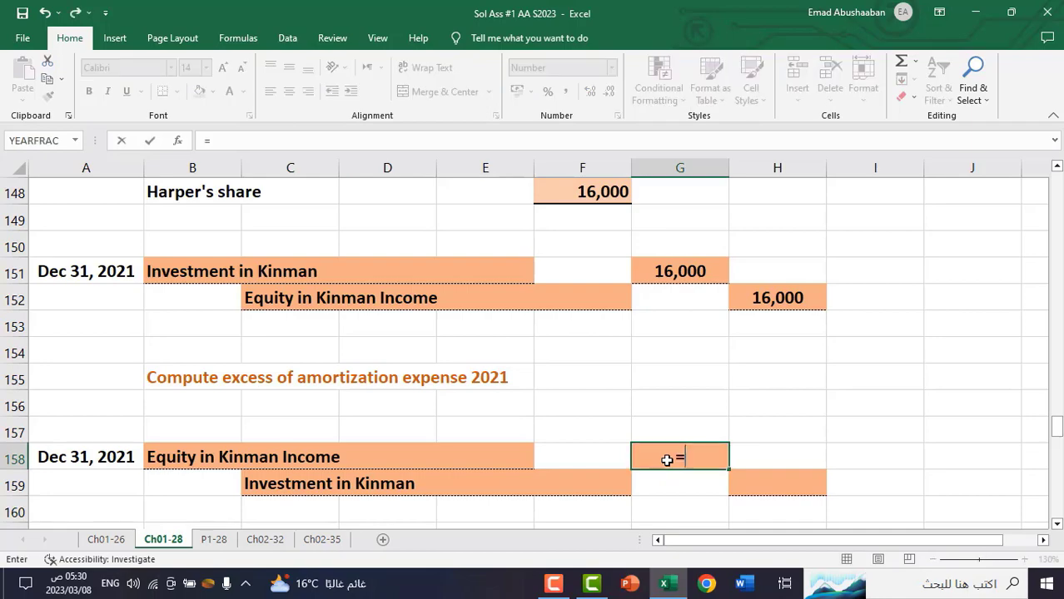
{"action": "left_click_drag", "start_coordinate": [1056, 428], "coordinate": [1054, 339]}
{"action": "left_click", "coordinate": [607, 368]}
{"action": "key", "text": "Return"}
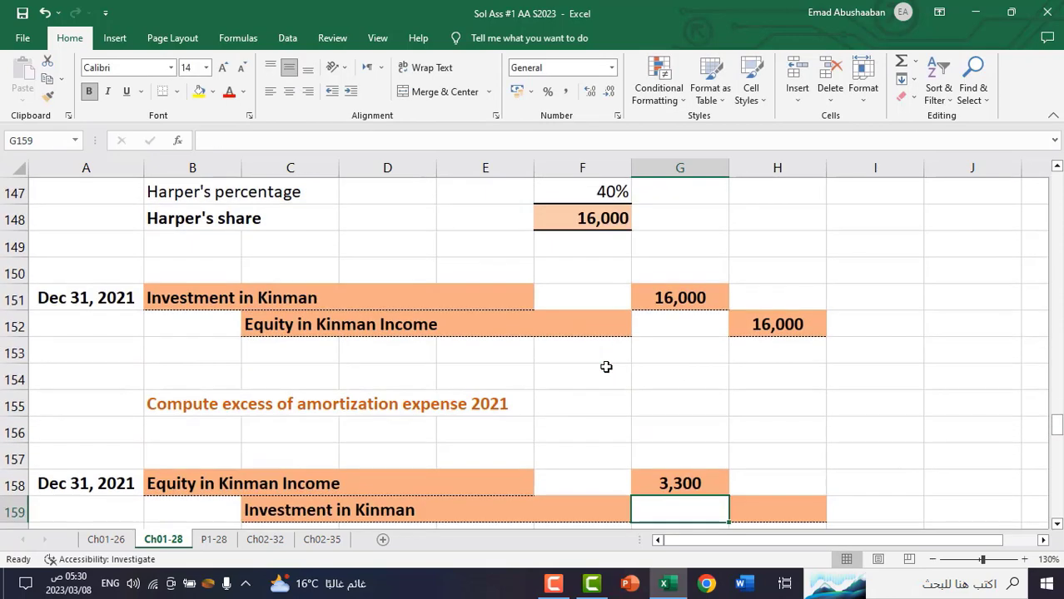
{"action": "left_click", "coordinate": [739, 516]}
{"action": "type", "text": "="}
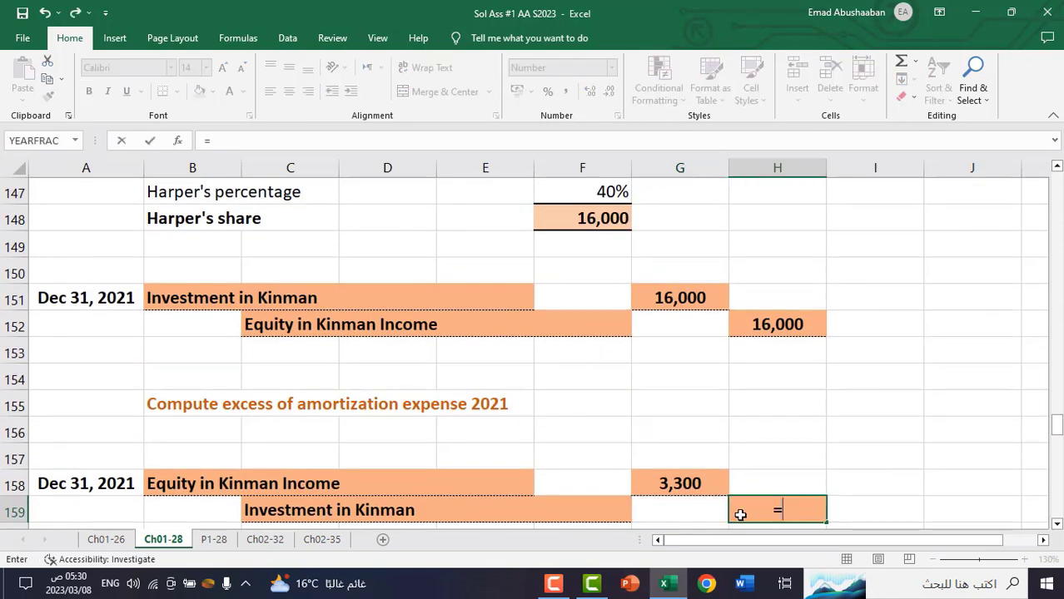
{"action": "left_click", "coordinate": [691, 468]}
{"action": "left_click", "coordinate": [691, 480]}
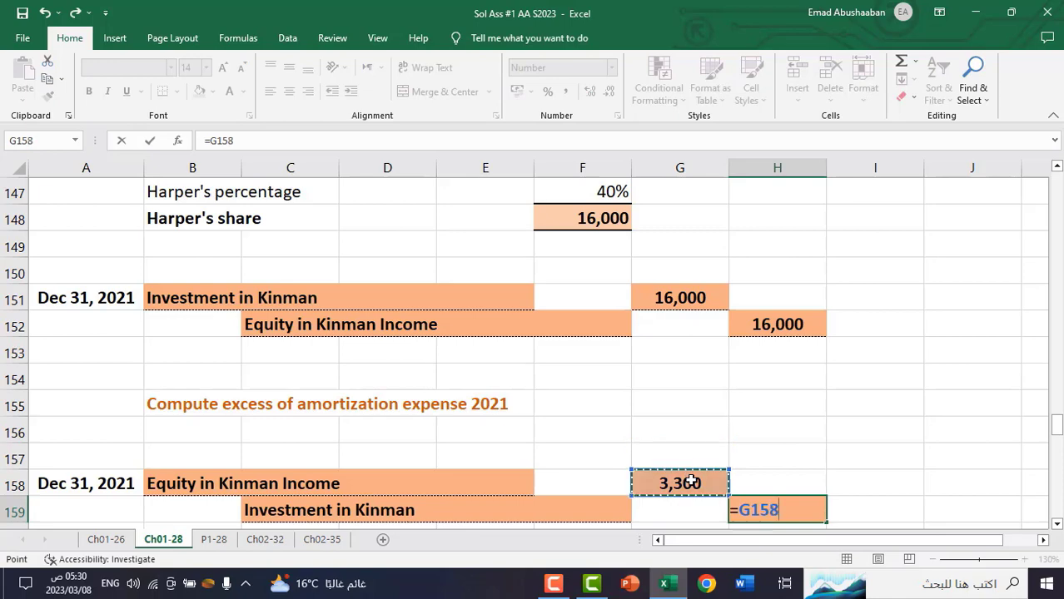
{"action": "key", "text": "Return"}
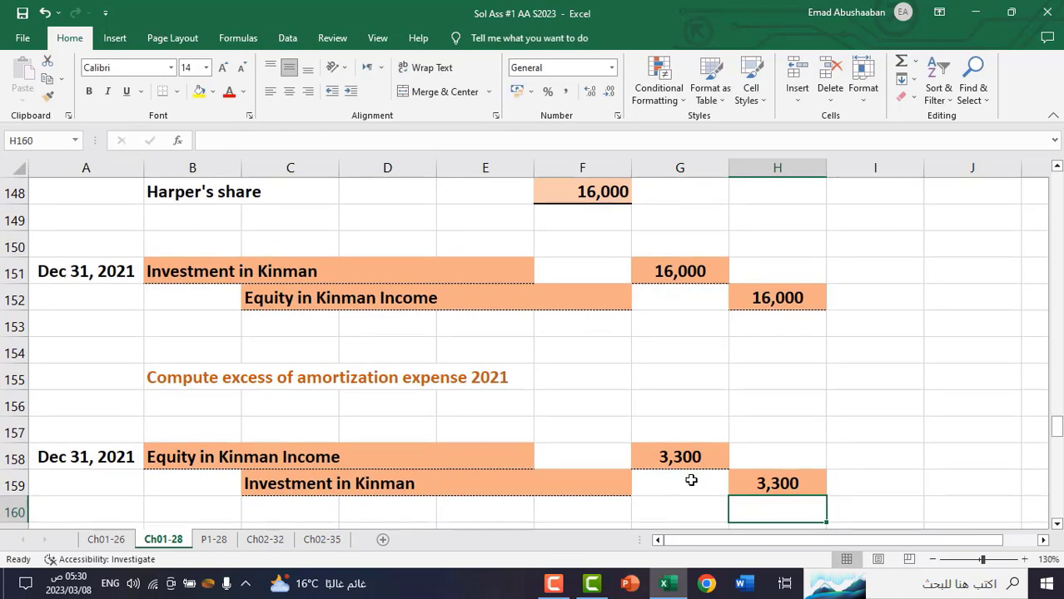
Examine the section on recognizing the 2020 deferred gross profit during 2021, along with the 2020 deferred gross profit computation
{"action": "left_click", "coordinate": [1058, 526]}
{"action": "left_click", "coordinate": [1057, 526]}
{"action": "left_click", "coordinate": [1057, 526]}
{"action": "left_click", "coordinate": [1057, 526]}
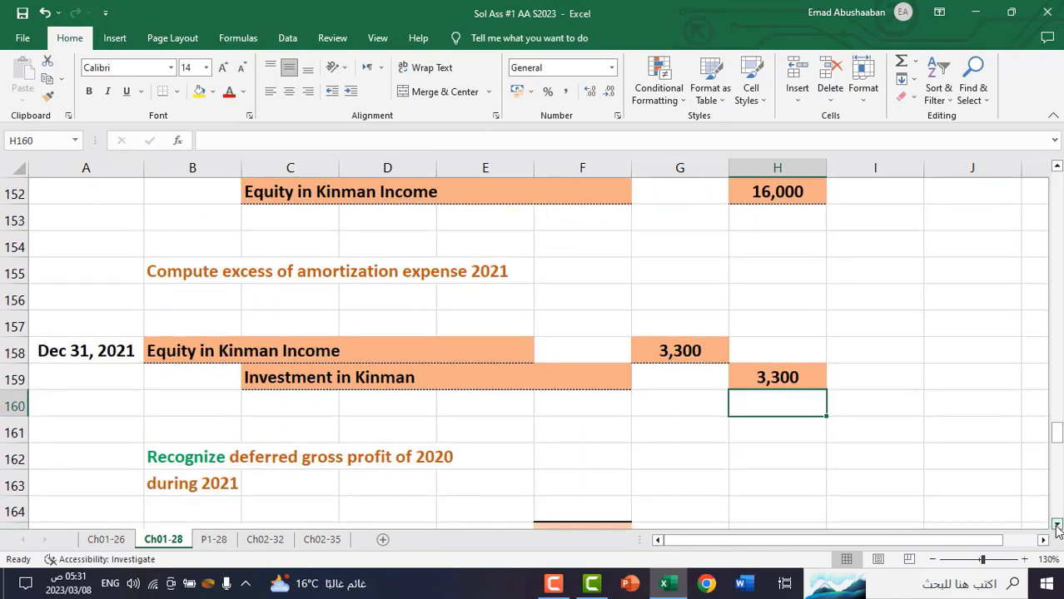
{"action": "left_click", "coordinate": [1057, 526]}
{"action": "left_click", "coordinate": [1057, 527]}
{"action": "left_click", "coordinate": [1058, 526]}
{"action": "left_click", "coordinate": [1058, 527]}
{"action": "left_click", "coordinate": [1058, 527]}
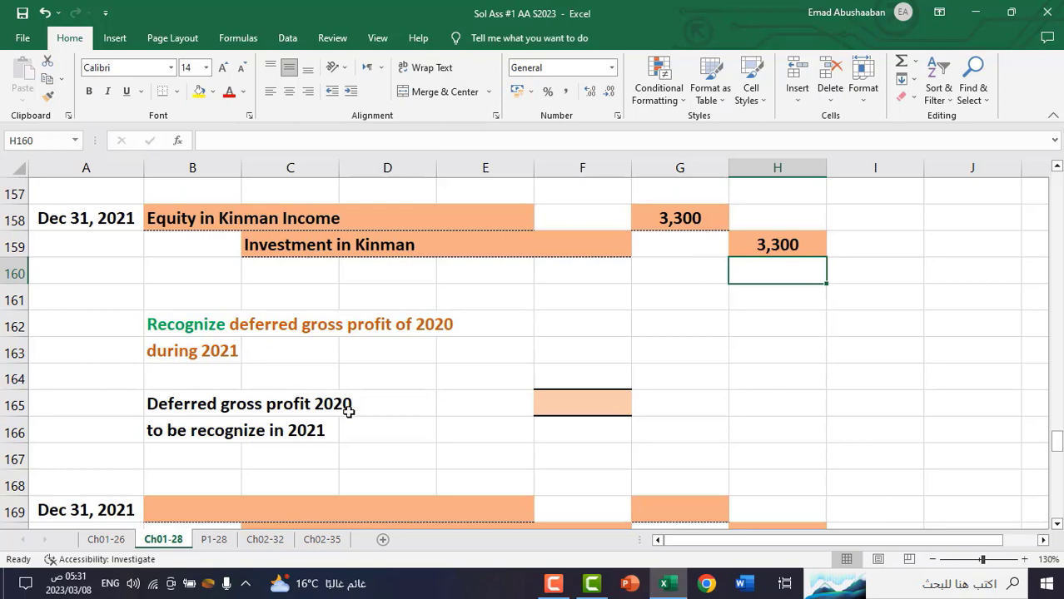
{"action": "left_click_drag", "start_coordinate": [1057, 441], "coordinate": [1057, 372]}
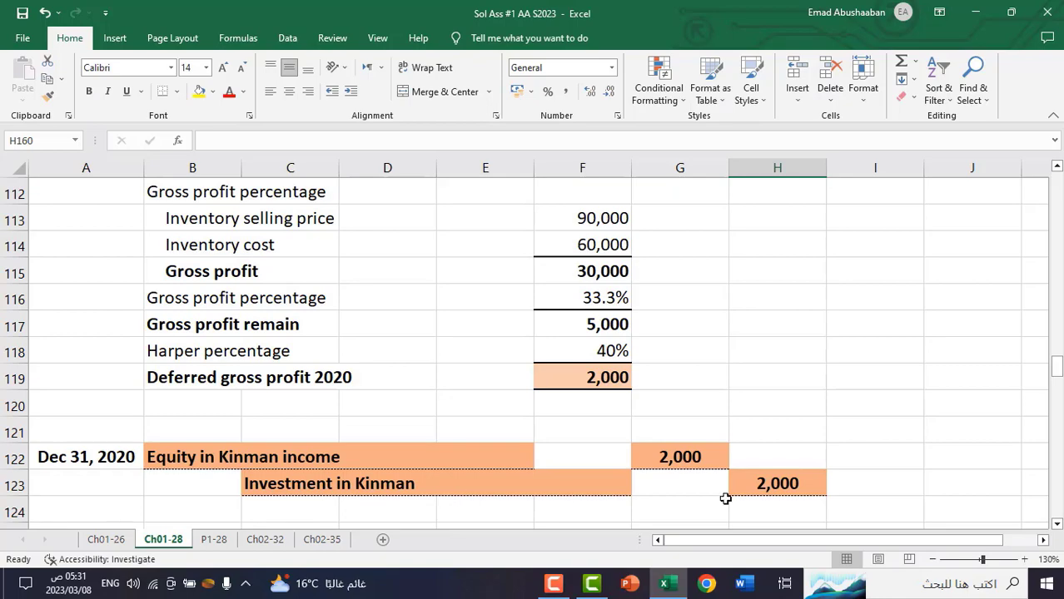
Link the deferred gross profit for recognition in 2021 in F165 to the 2020 deferred gross profit in F119
{"action": "left_click_drag", "start_coordinate": [1057, 375], "coordinate": [1057, 436]}
{"action": "left_click", "coordinate": [590, 479]}
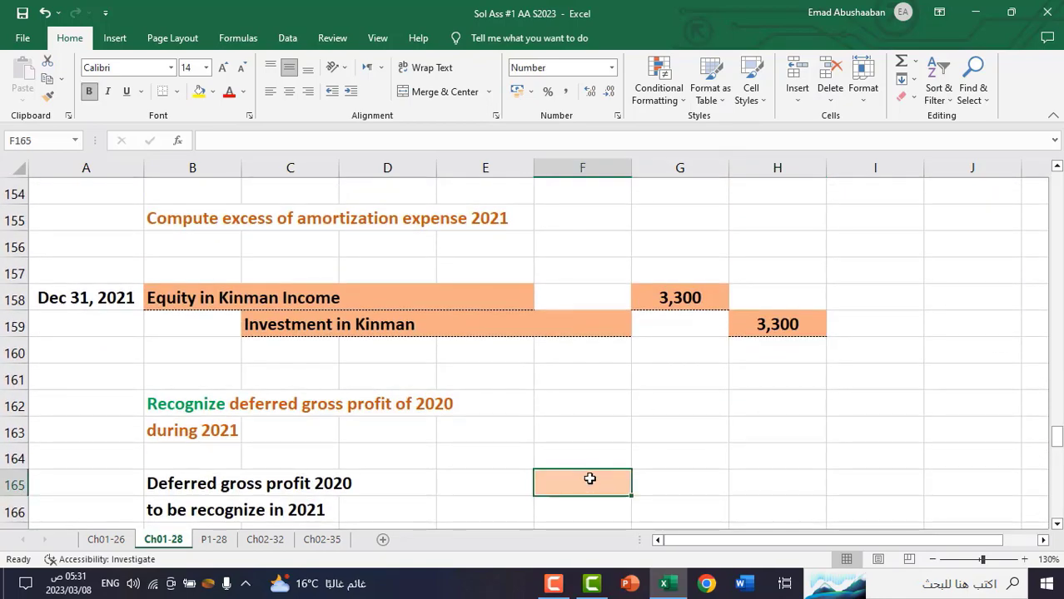
{"action": "type", "text": "="}
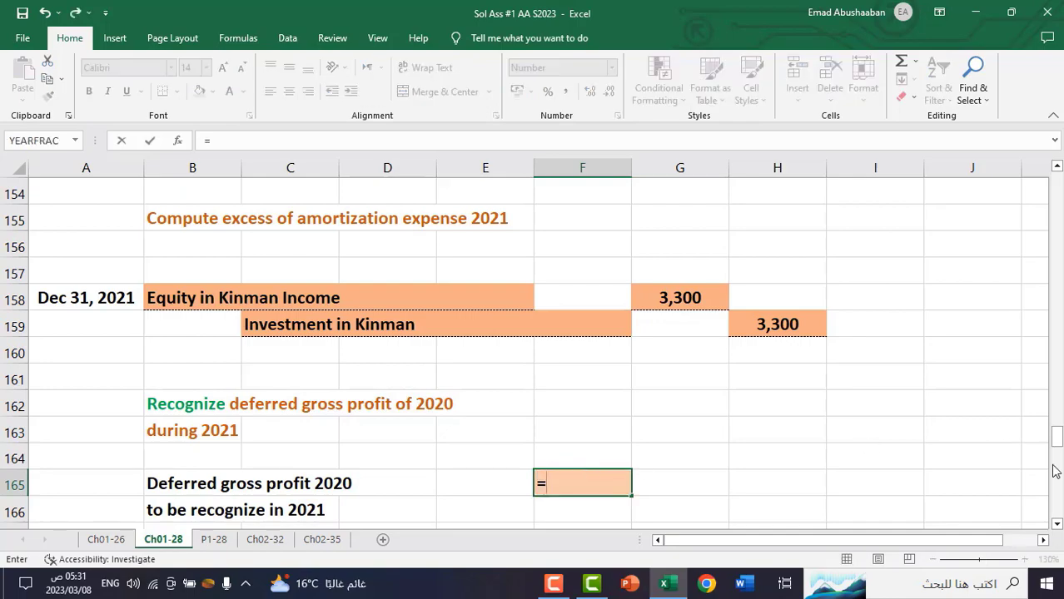
{"action": "left_click_drag", "start_coordinate": [1056, 447], "coordinate": [1056, 377]}
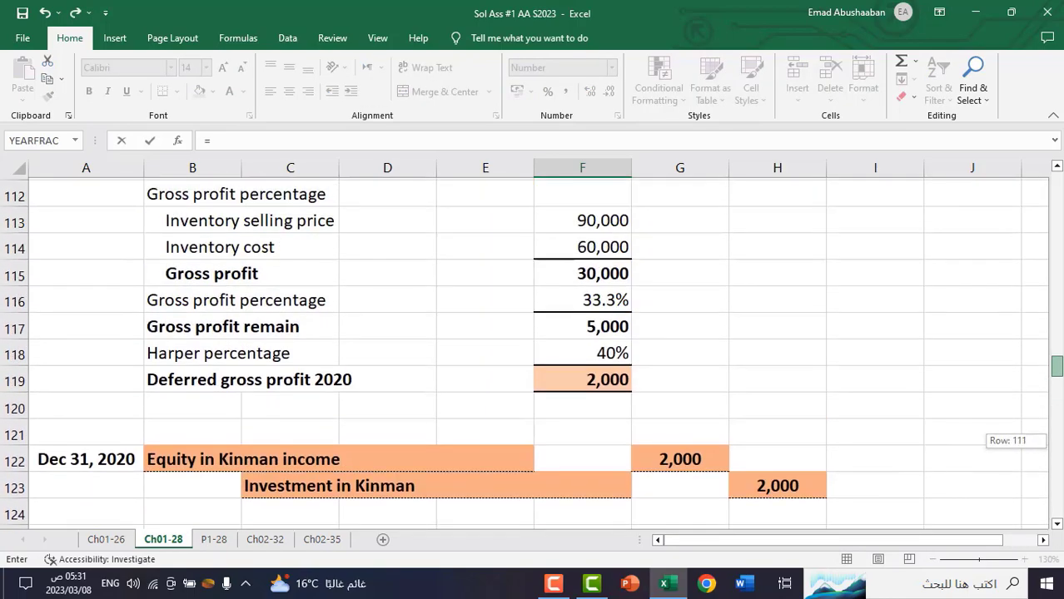
{"action": "left_click", "coordinate": [608, 379]}
{"action": "key", "text": "Return"}
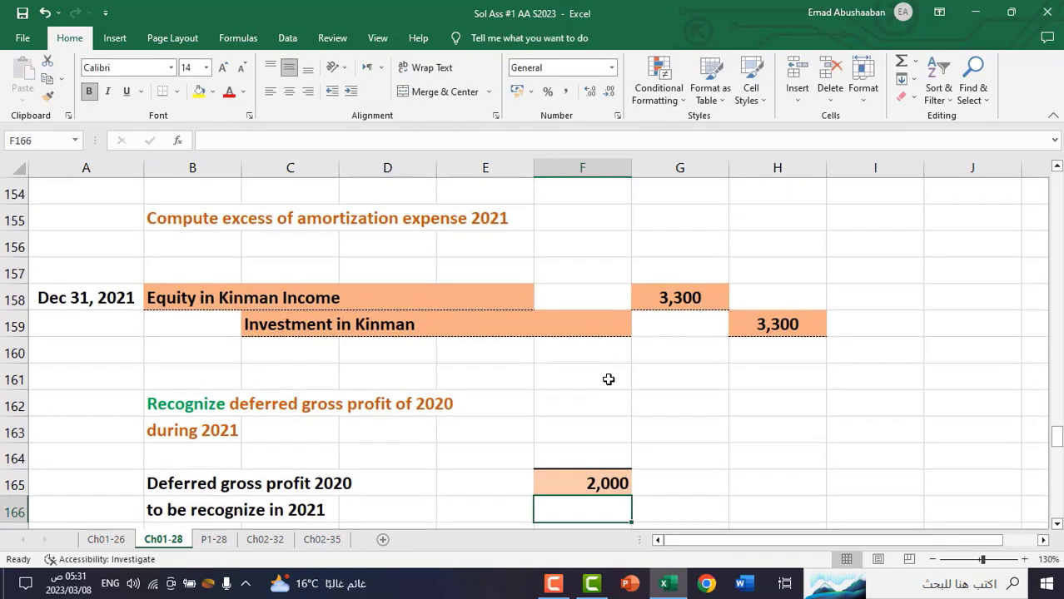
Fill the accounts of the deferred gross profit recognition entry by linking debit cell B169 to C159 and credit cell C170 to B158
{"action": "left_click", "coordinate": [1058, 525]}
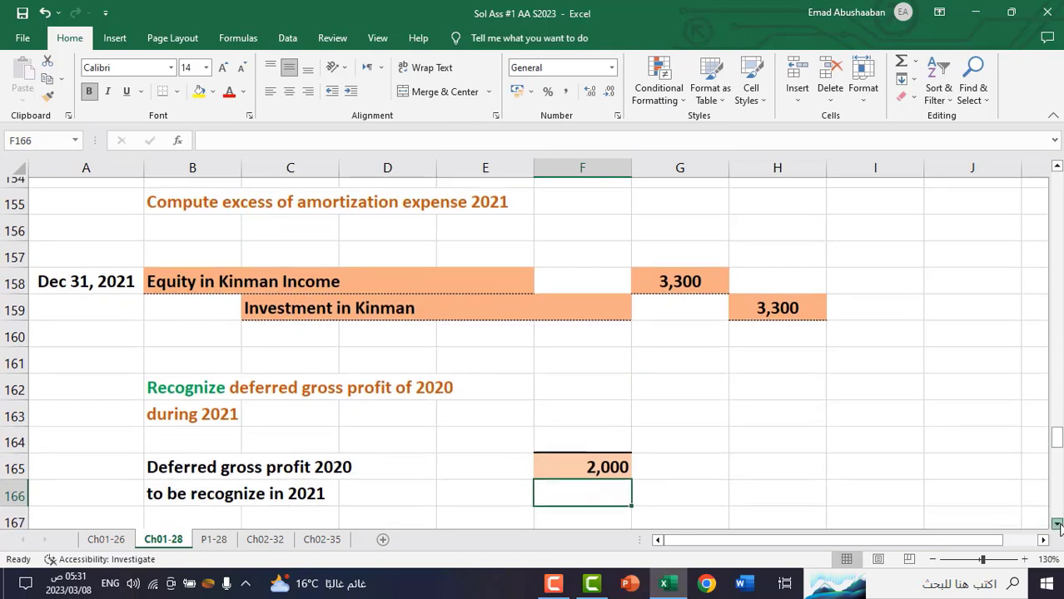
{"action": "left_click", "coordinate": [205, 450]}
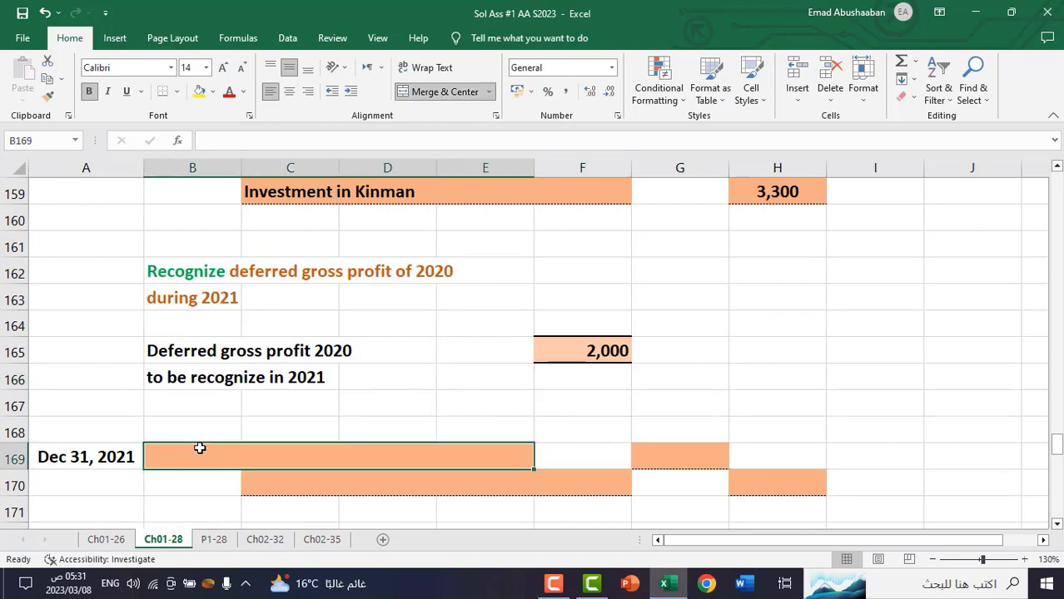
{"action": "type", "text": "="}
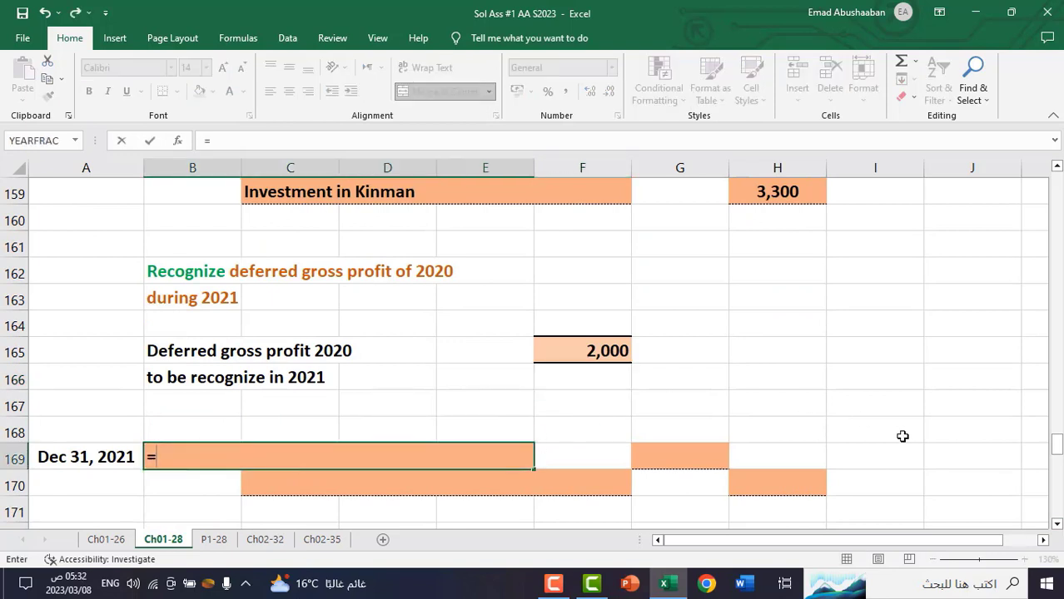
{"action": "left_click_drag", "start_coordinate": [1057, 449], "coordinate": [1057, 438]}
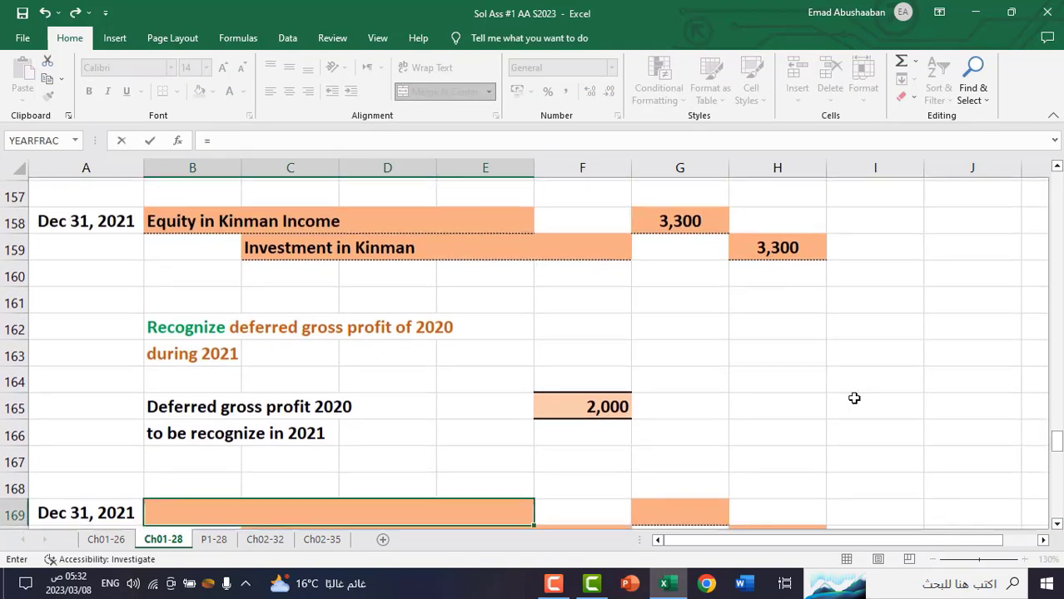
{"action": "left_click", "coordinate": [310, 250]}
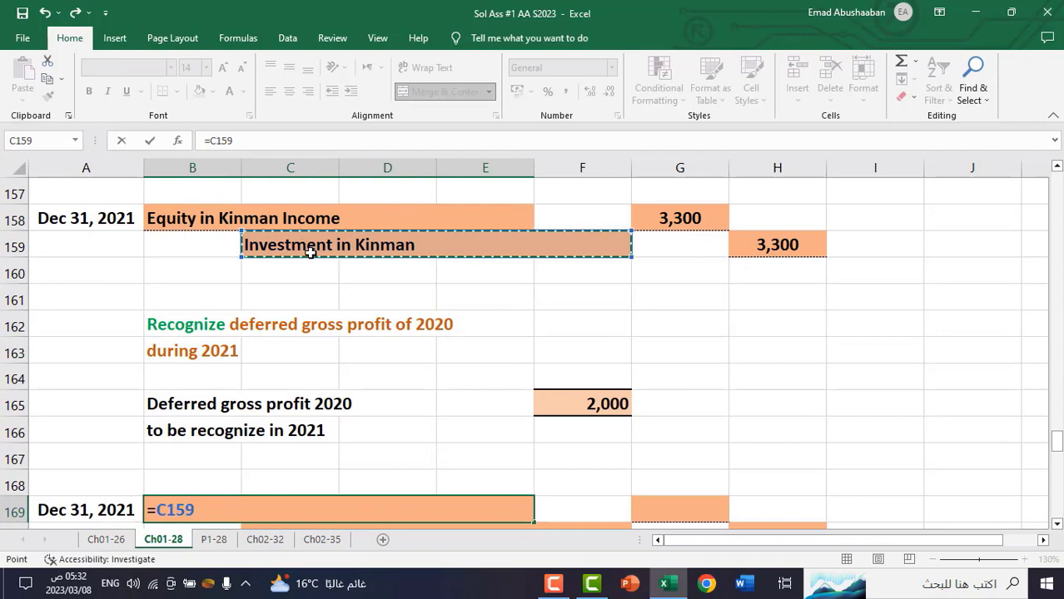
{"action": "key", "text": "Return"}
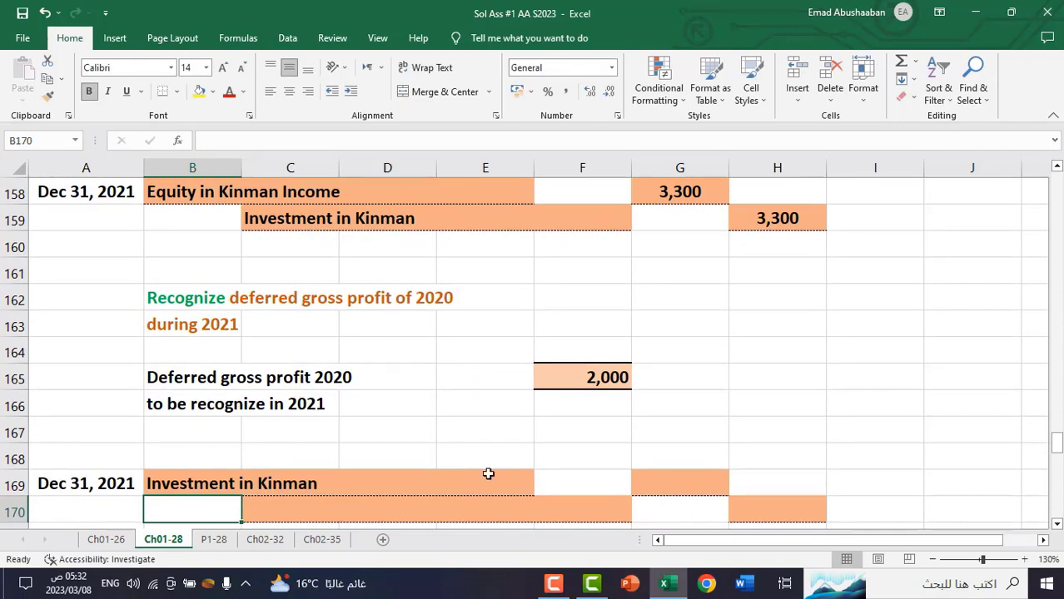
{"action": "left_click", "coordinate": [504, 508]}
{"action": "type", "text": "="}
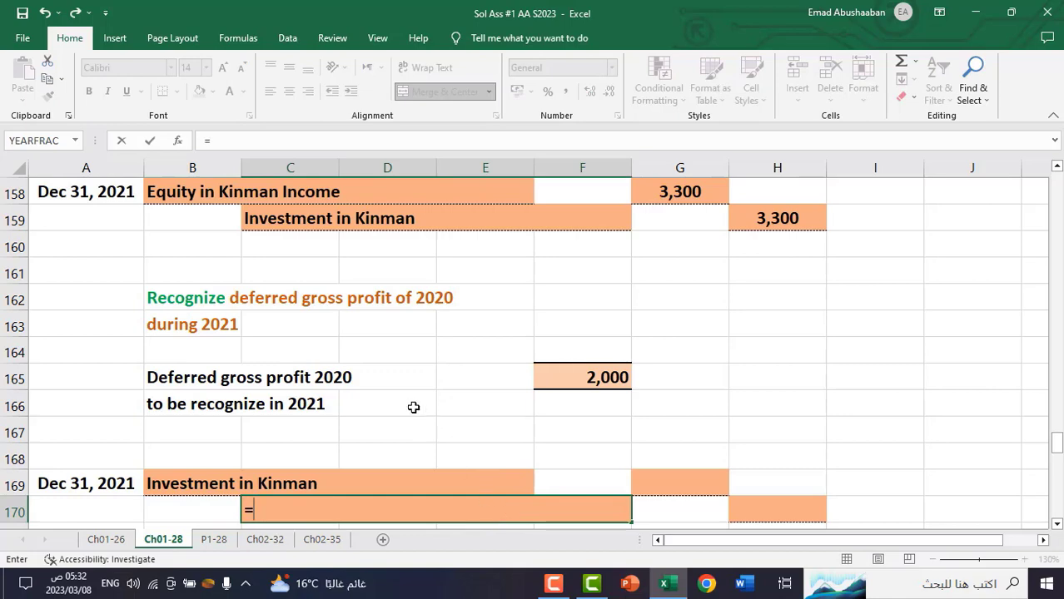
{"action": "left_click", "coordinate": [221, 192]}
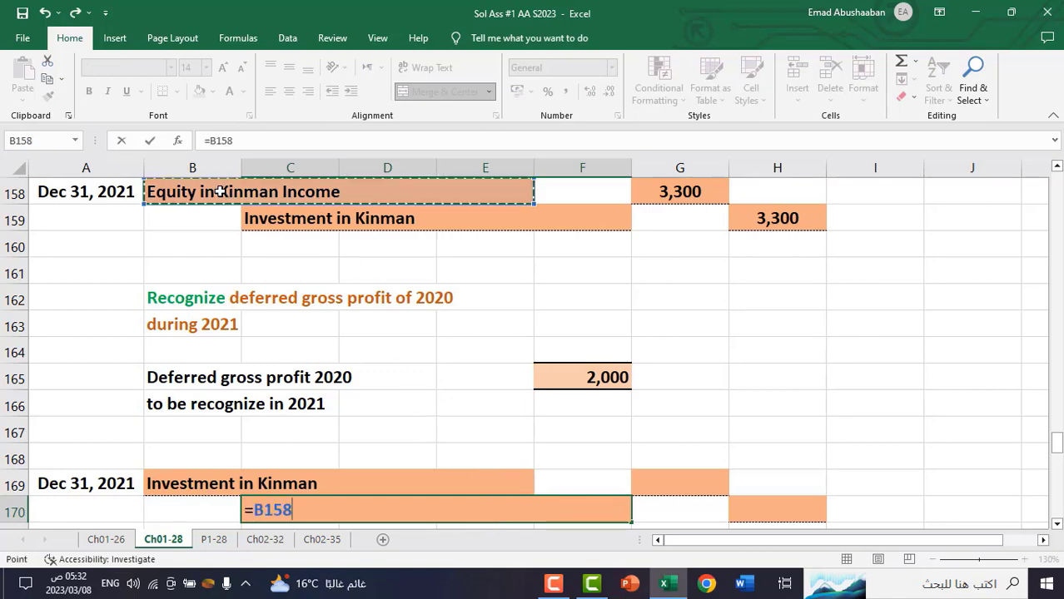
{"action": "key", "text": "Return"}
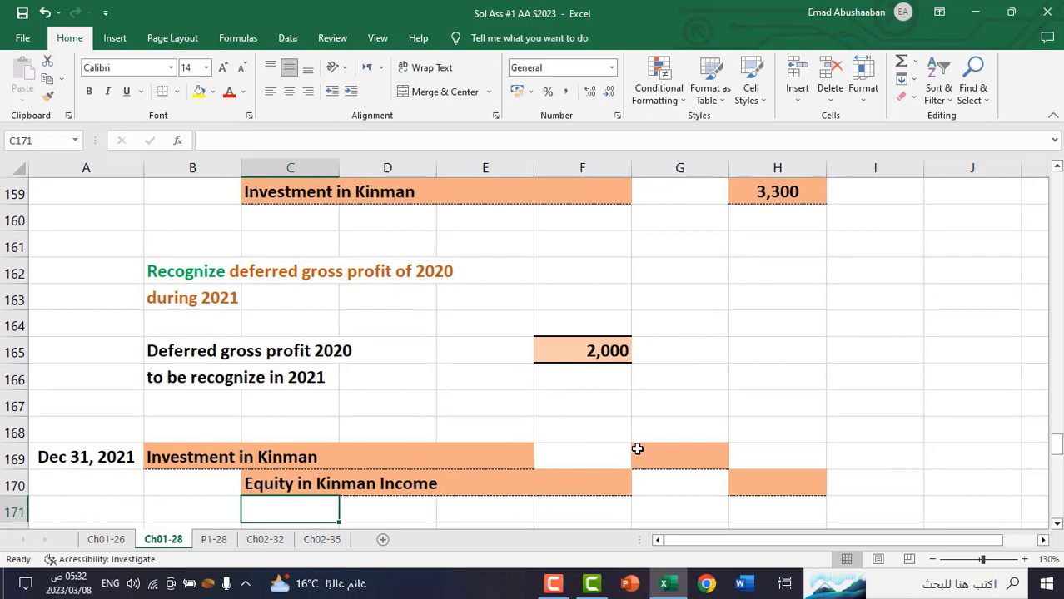
Link the debit amount in G169 to the deferred gross profit in F165, and the credit amount in H170 to G169
{"action": "left_click", "coordinate": [672, 447]}
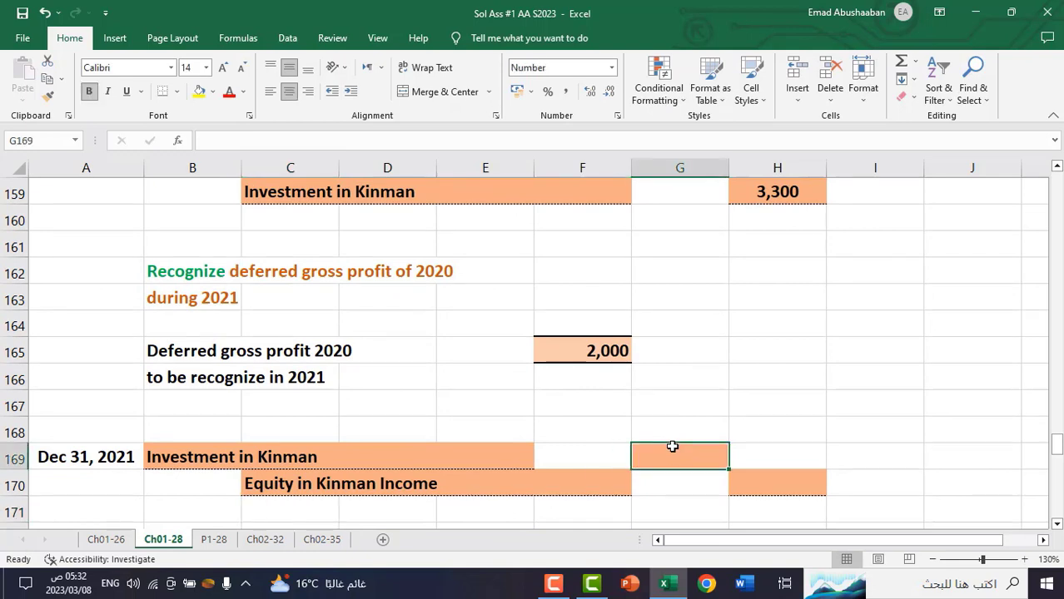
{"action": "type", "text": "="}
{"action": "left_click", "coordinate": [618, 343]}
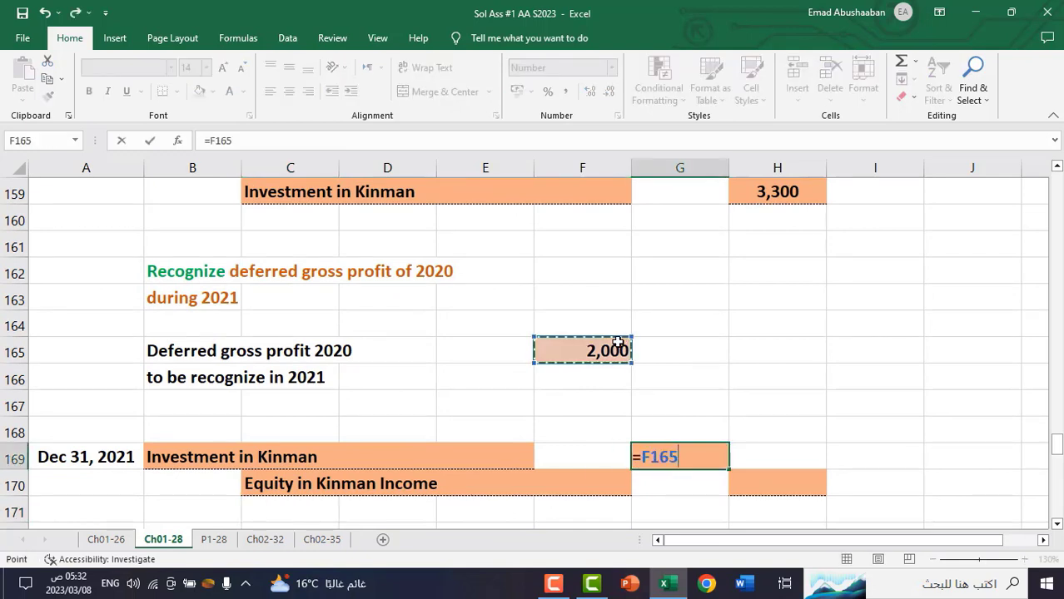
{"action": "key", "text": "Return"}
{"action": "left_click", "coordinate": [806, 480]}
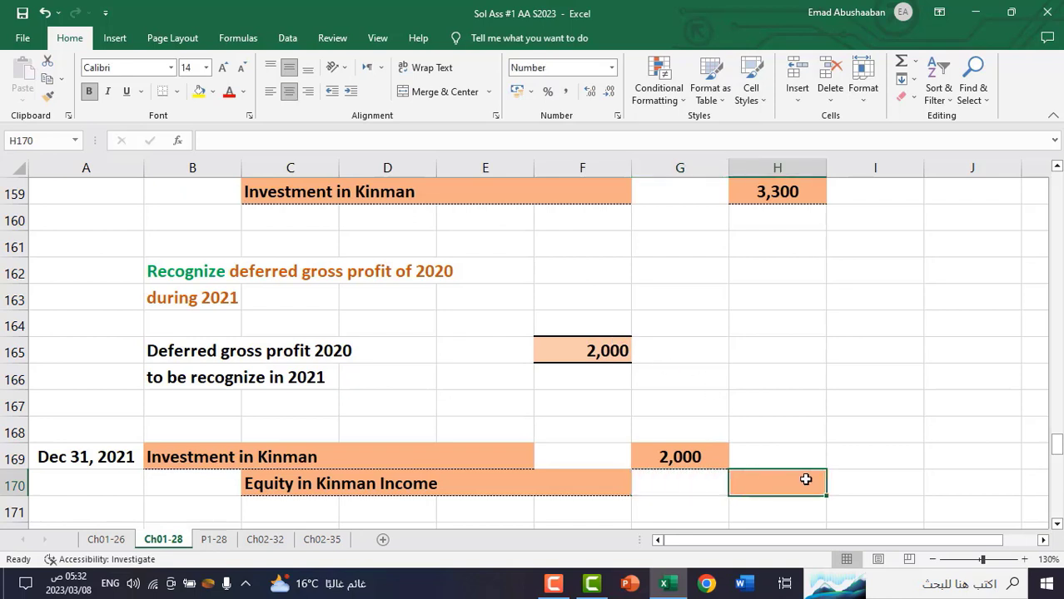
{"action": "type", "text": "="}
{"action": "left_click", "coordinate": [681, 457]}
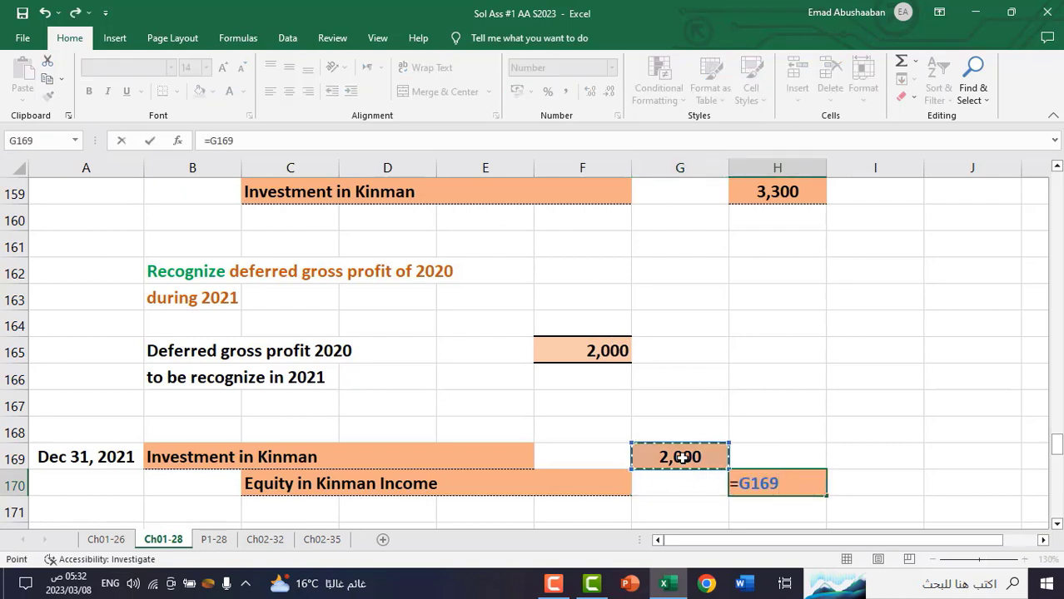
{"action": "key", "text": "Return"}
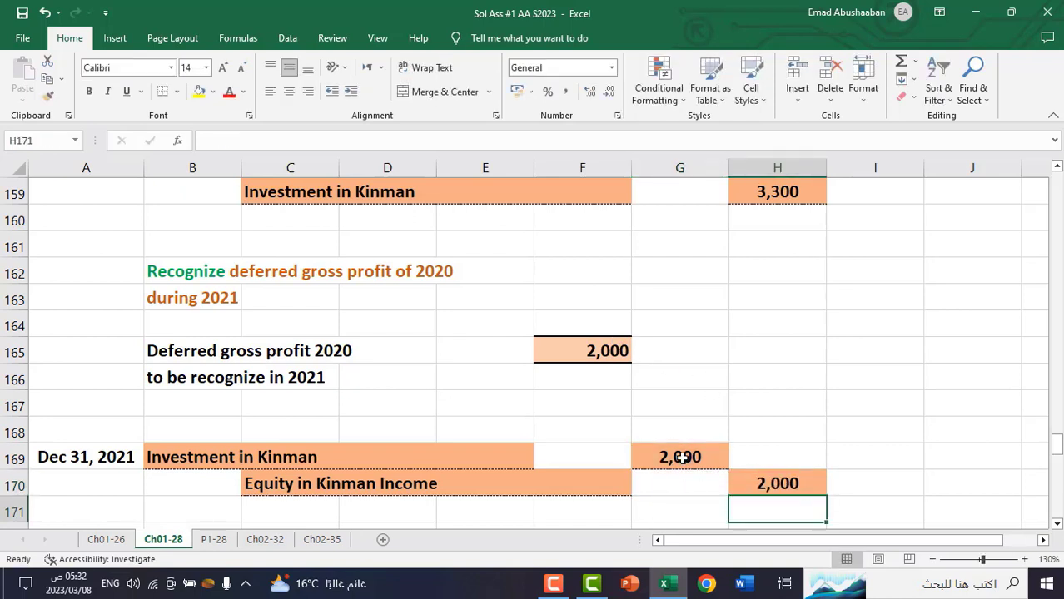
Go to the section computing the deferred gross profit on intra-company sales for year 2021
{"action": "left_click", "coordinate": [1057, 526]}
{"action": "left_click", "coordinate": [1057, 526]}
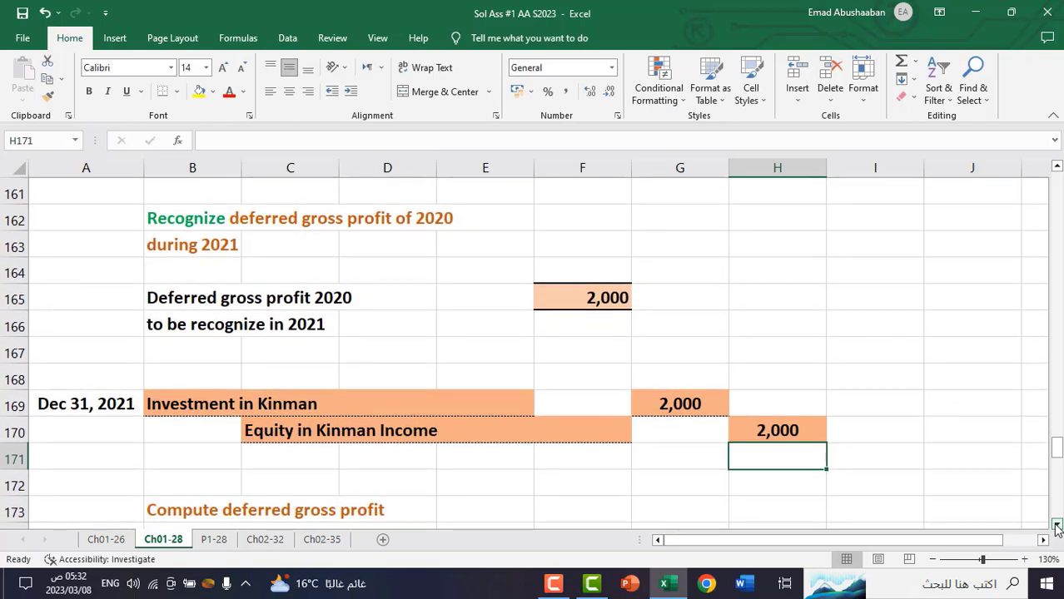
{"action": "left_click", "coordinate": [1057, 526]}
{"action": "left_click", "coordinate": [1057, 526]}
{"action": "left_click", "coordinate": [1058, 526]}
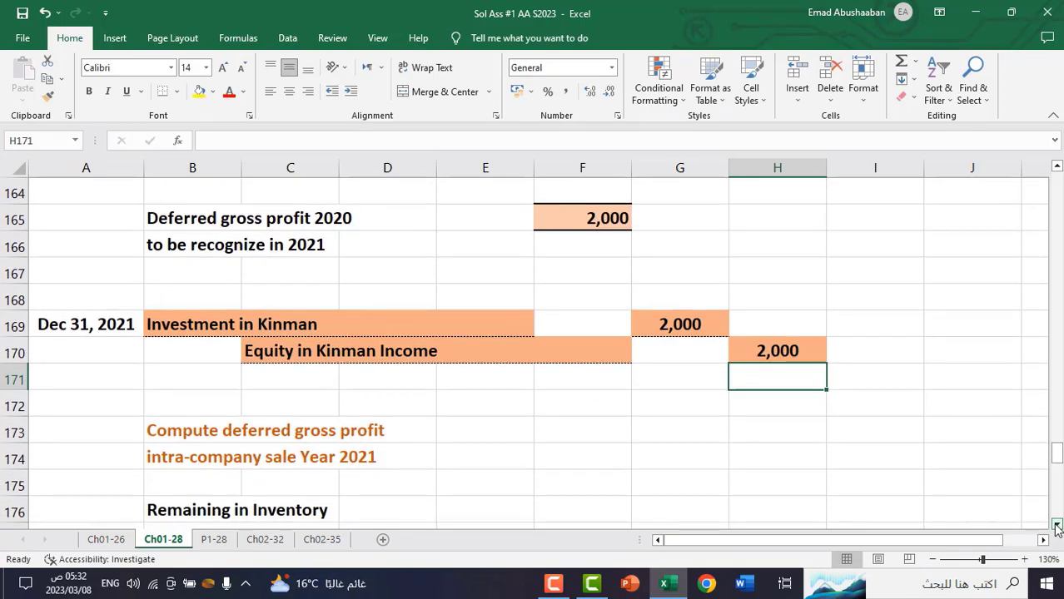